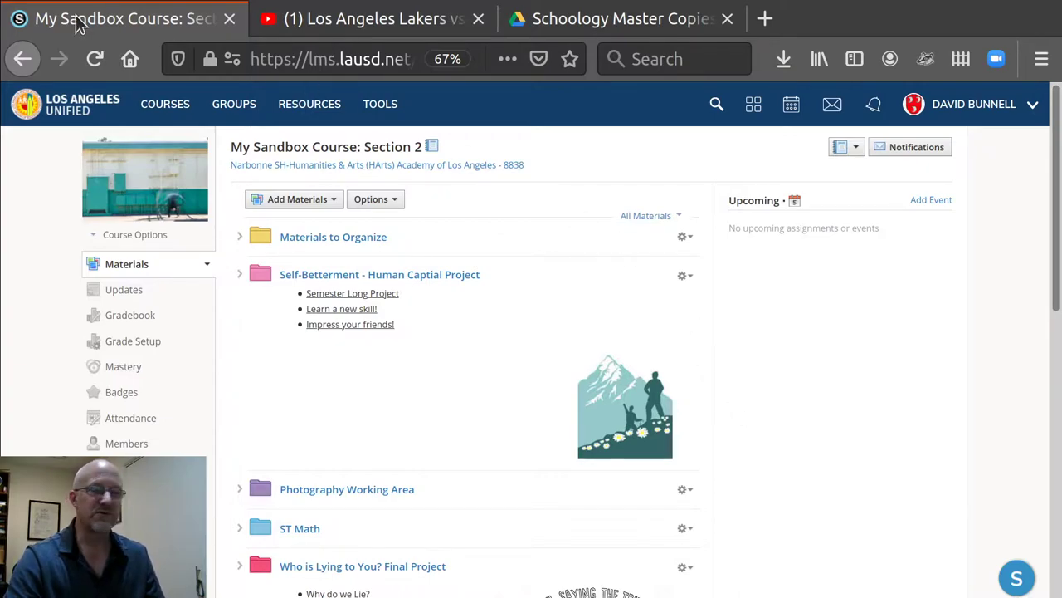
- Switch to the Google Drive window showing the Schoology Master Copies folder
click(549, 25)
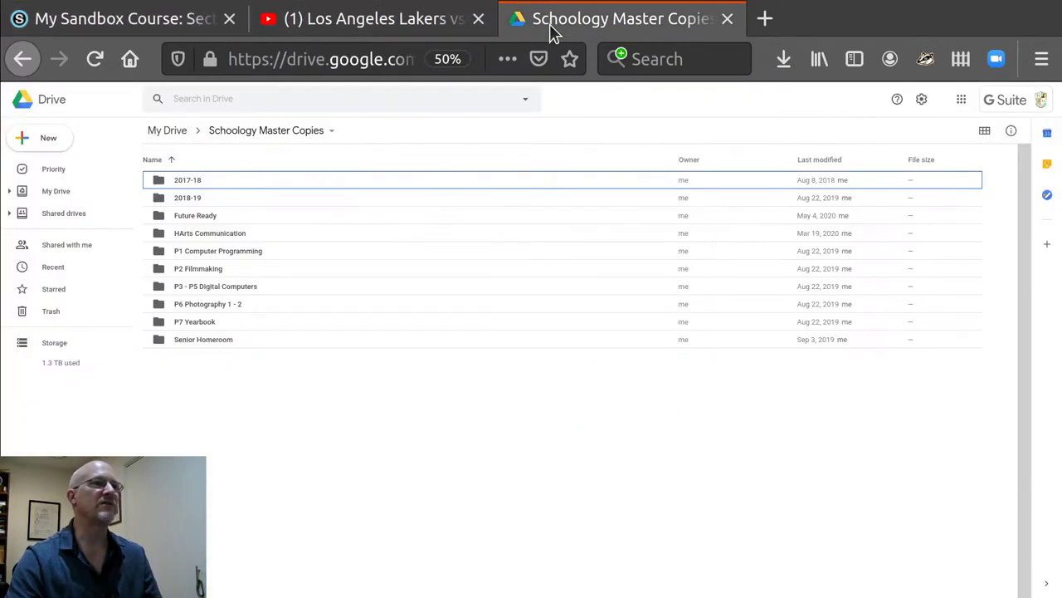
- Return to My Sandbox Course, look inside the Who is Lying to You? folder, then go back to Materials
click(87, 30)
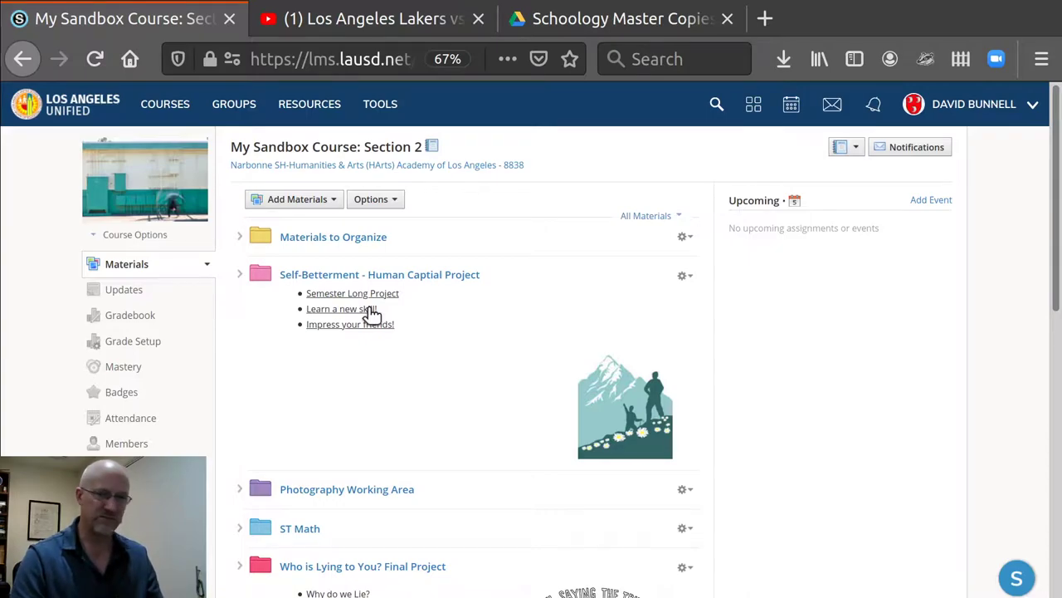
scroll(474, 365, down, 5)
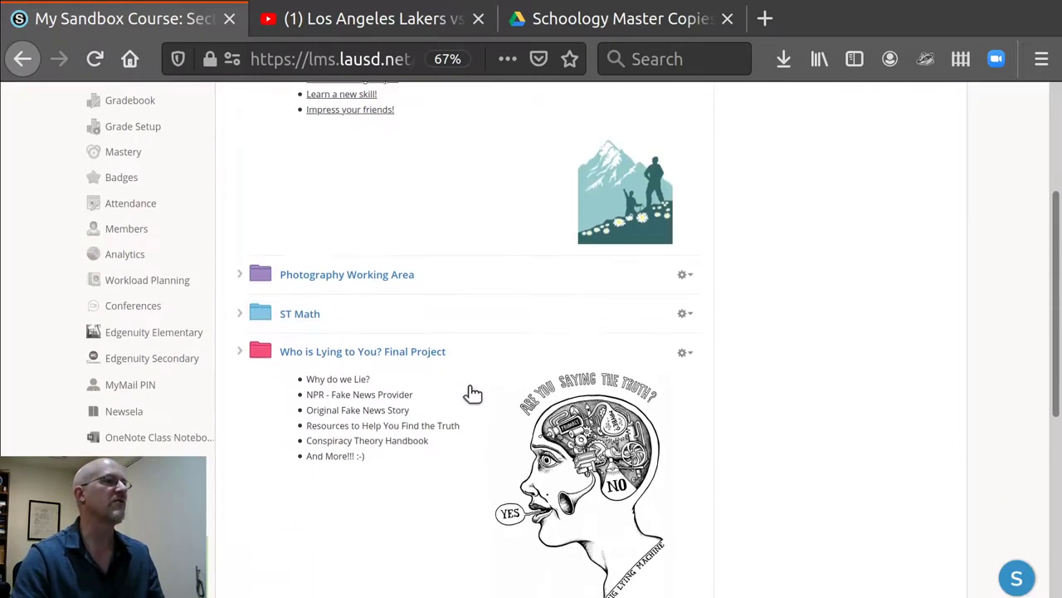
scroll(448, 394, down, 2)
scroll(440, 391, up, 5)
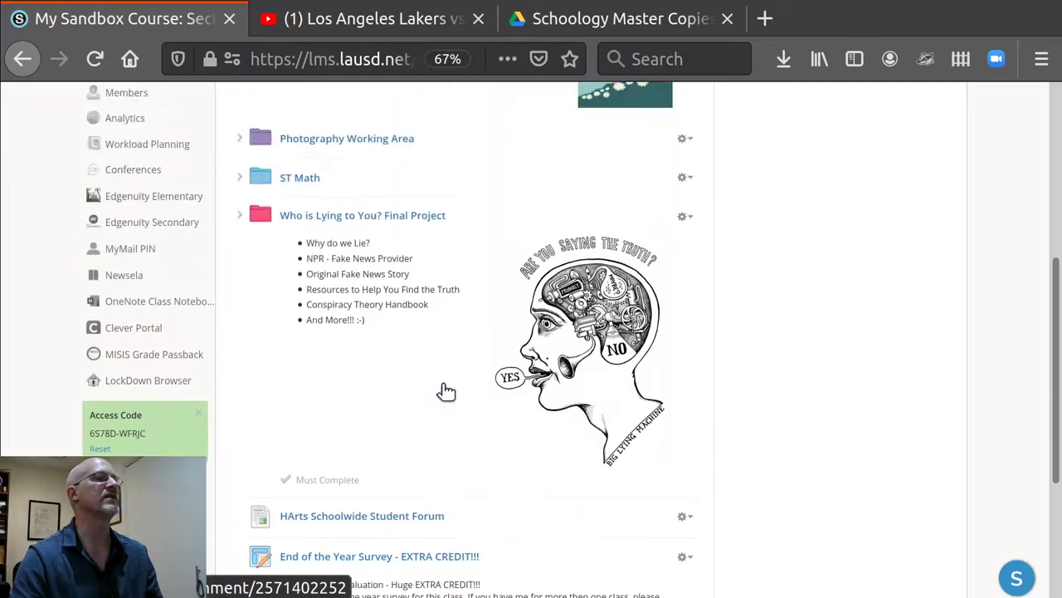
click(359, 394)
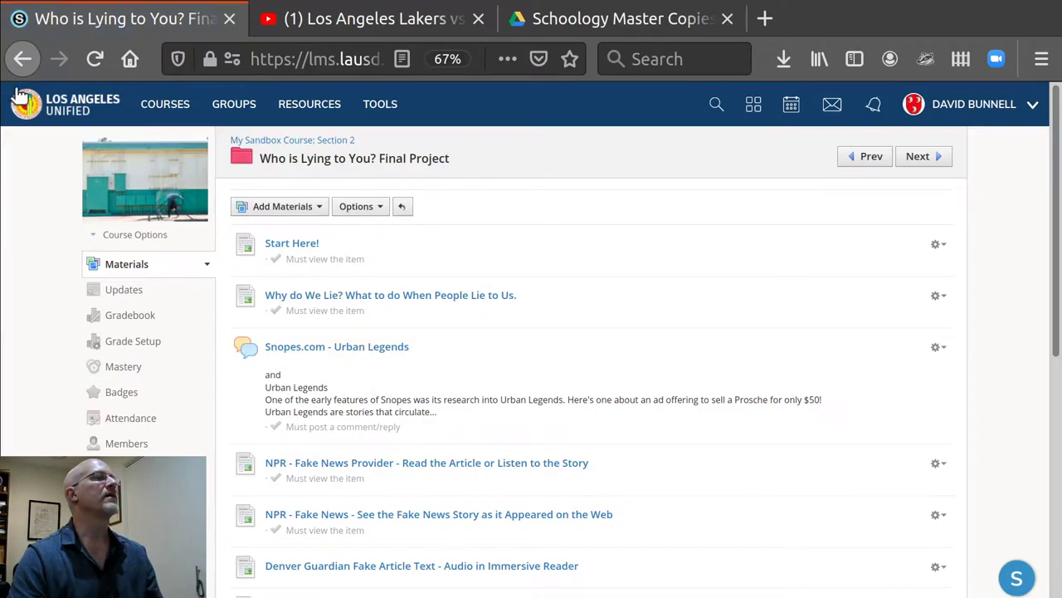
click(125, 263)
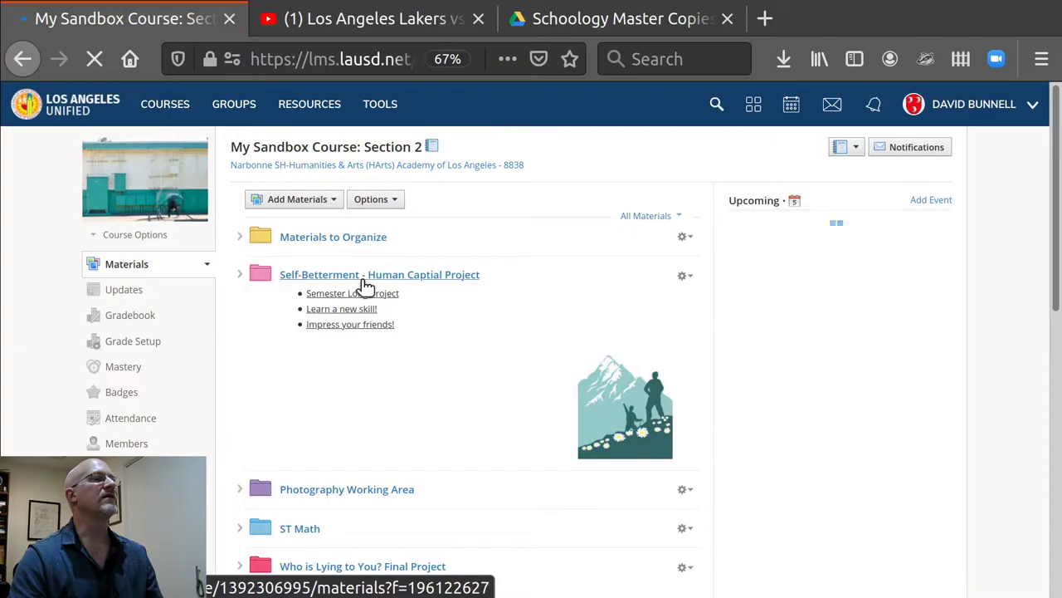
- Open the Choose Your Pursuit assignment in the Self-Betterment - Human Captial Project folder
click(388, 359)
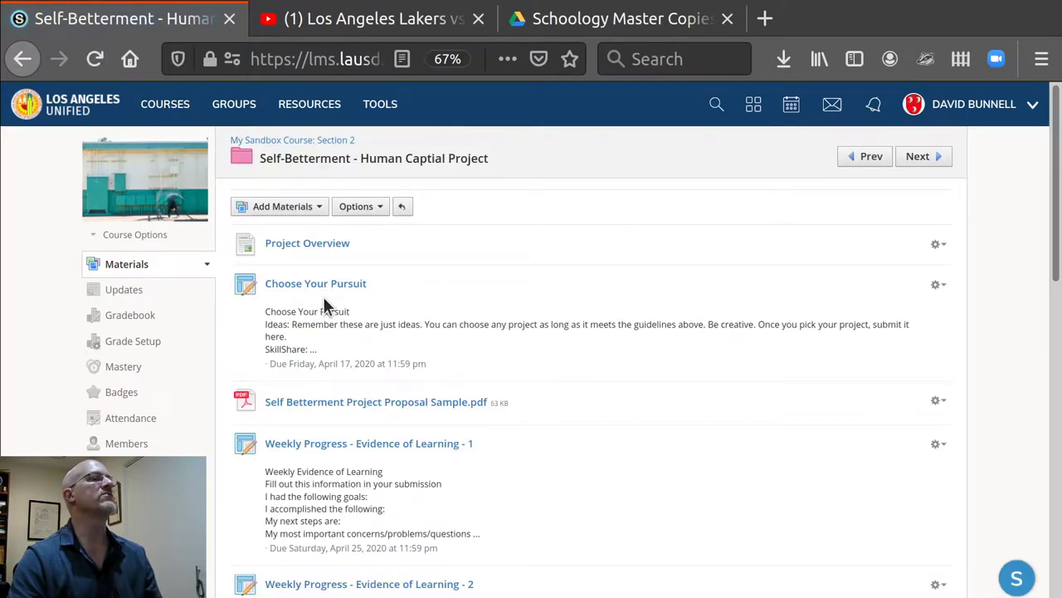
click(323, 284)
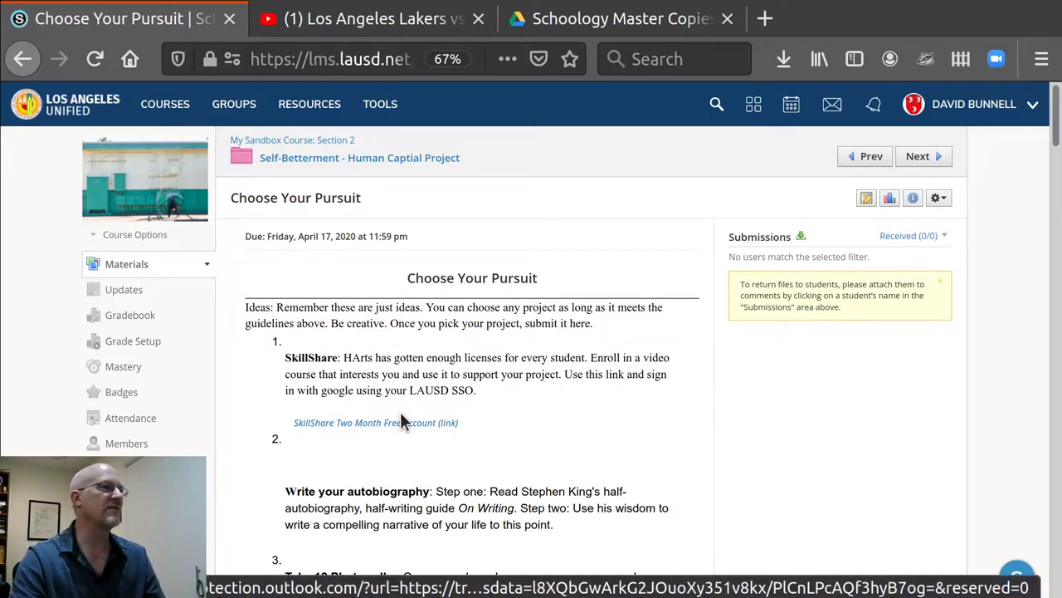
- Open Weekly Progress - Evidence of Learning - 1 from the Self-Betterment folder and review its table
click(312, 162)
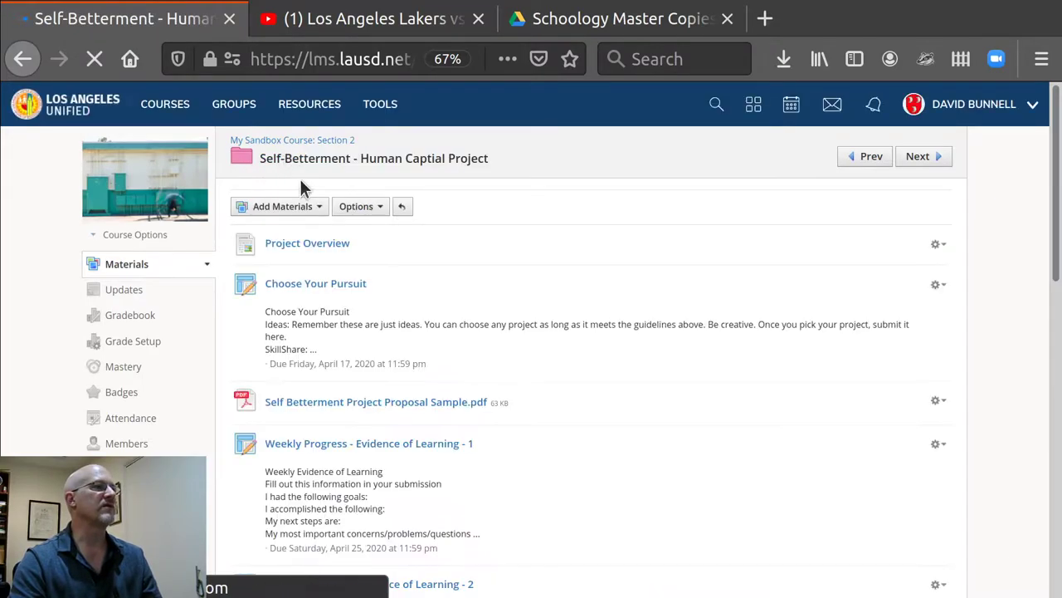
scroll(373, 373, down, 3)
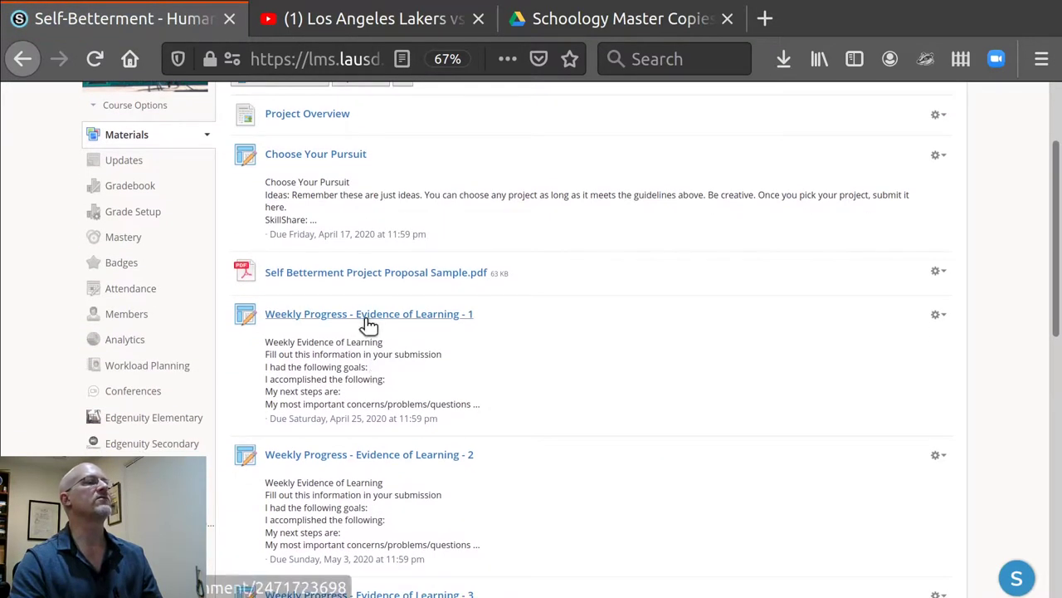
click(368, 323)
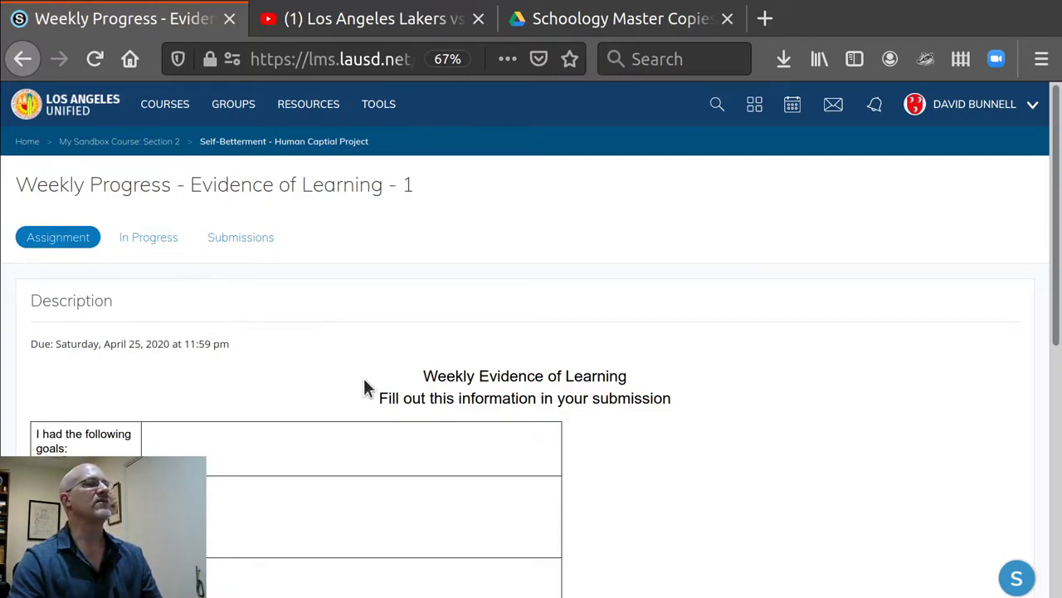
scroll(365, 390, down, 10)
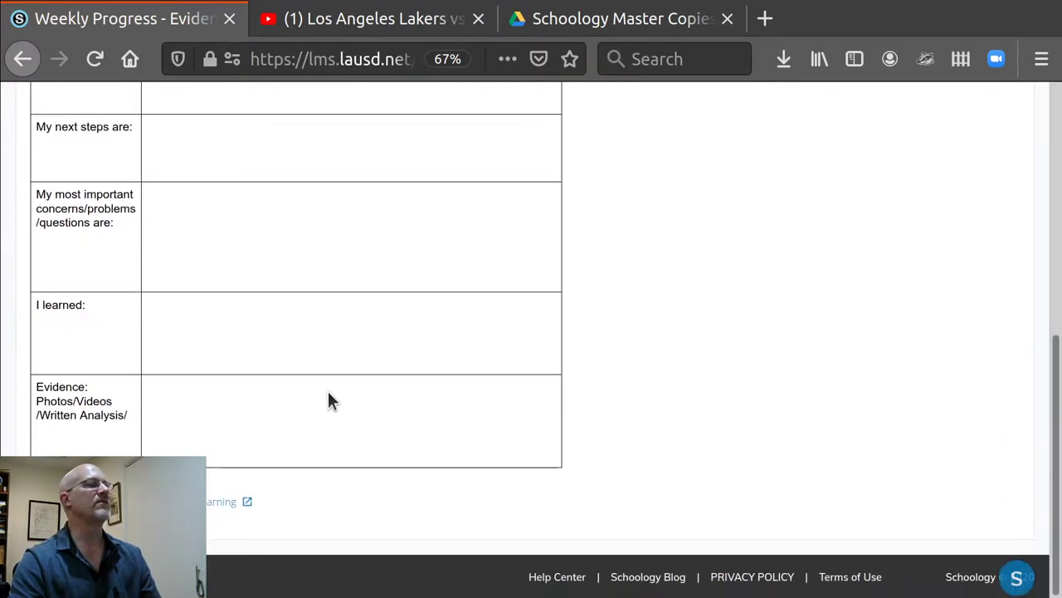
scroll(315, 378, up, 3)
scroll(280, 302, down, 3)
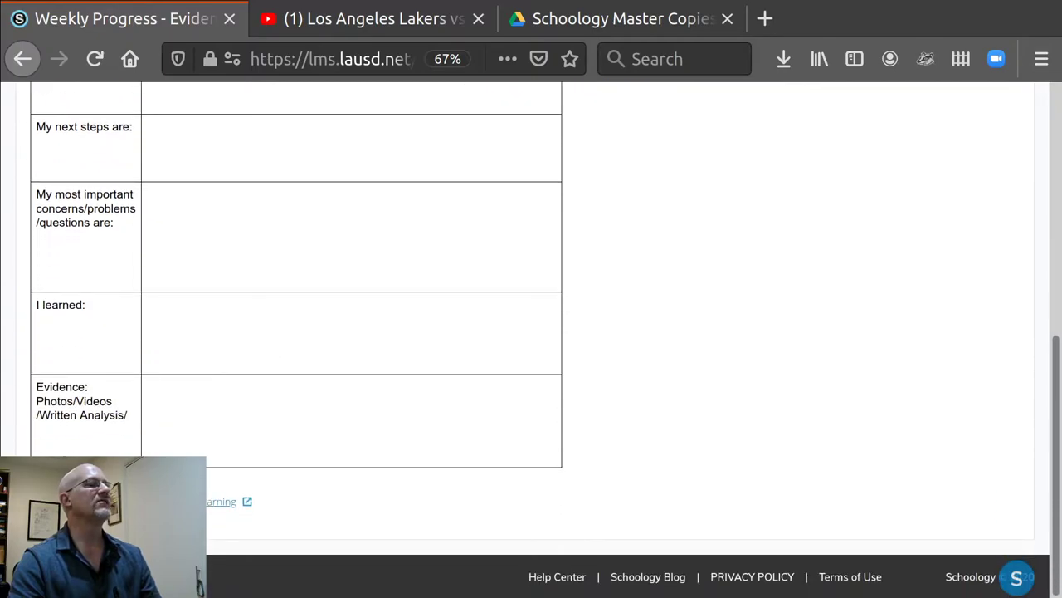
scroll(286, 376, up, 6)
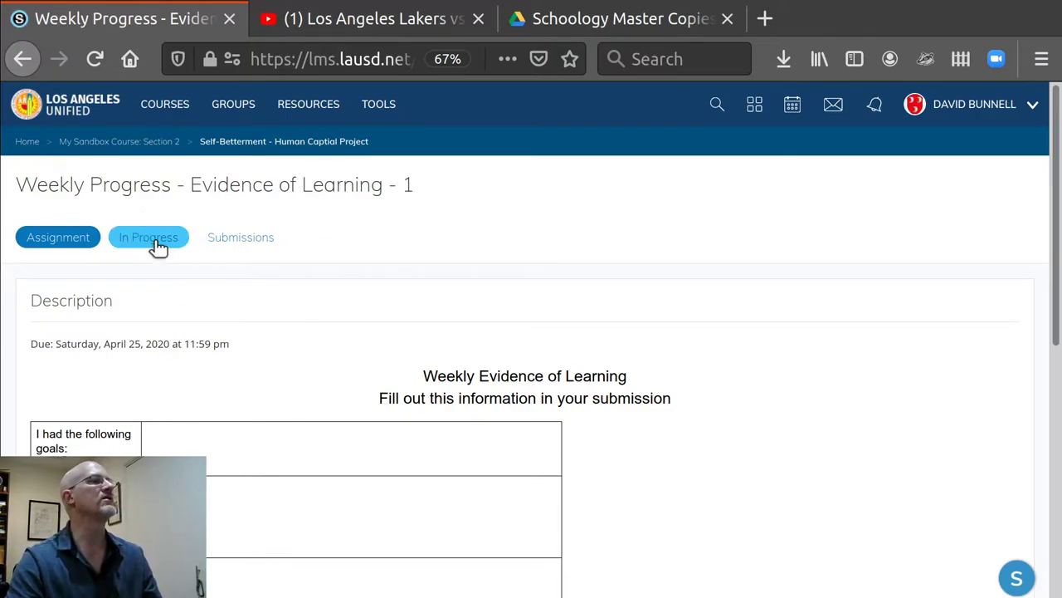
click(158, 246)
click(235, 240)
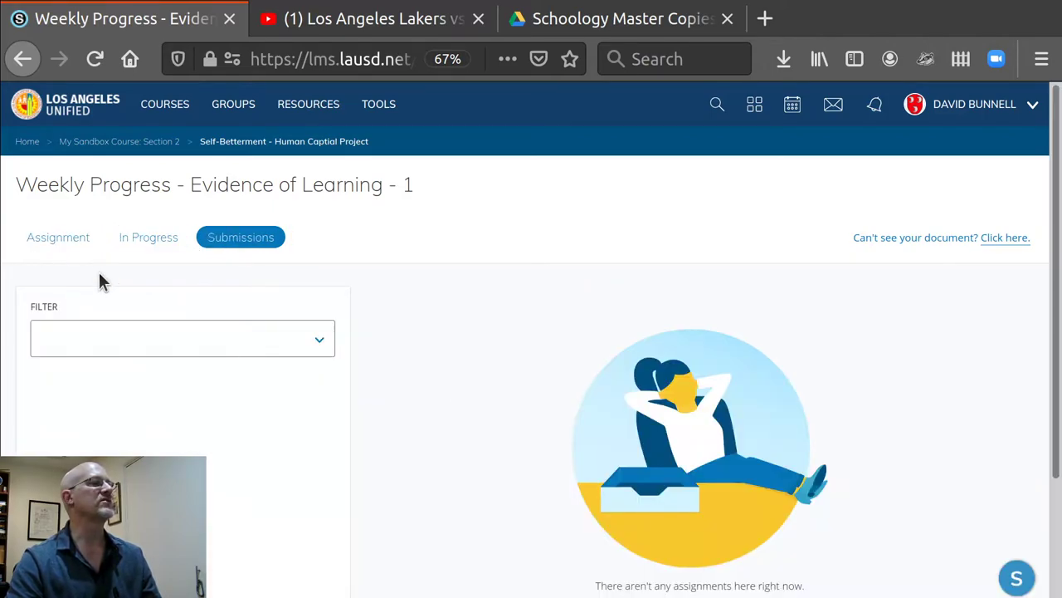
click(141, 238)
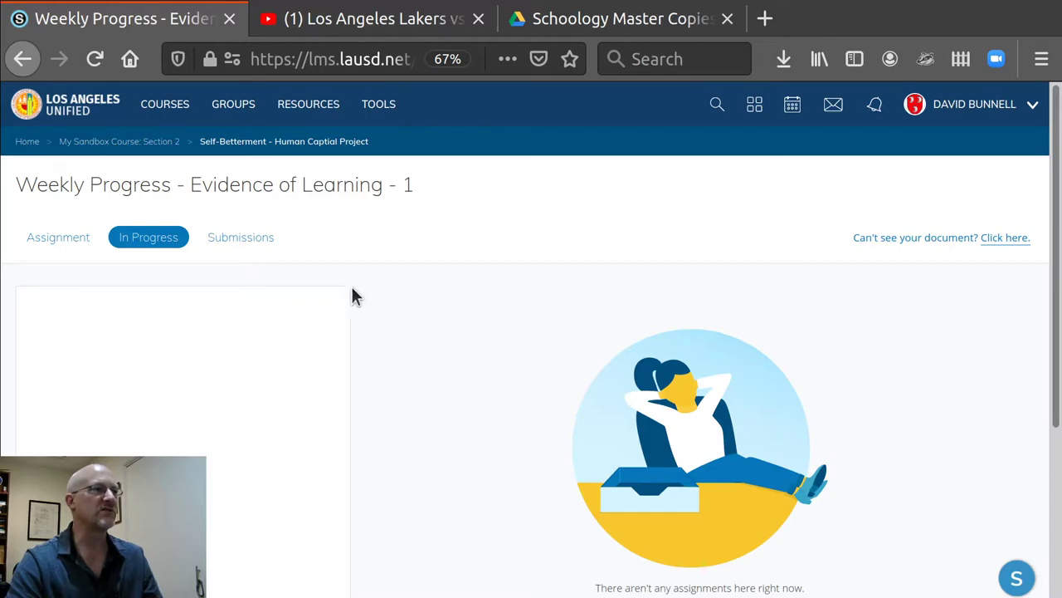
click(248, 240)
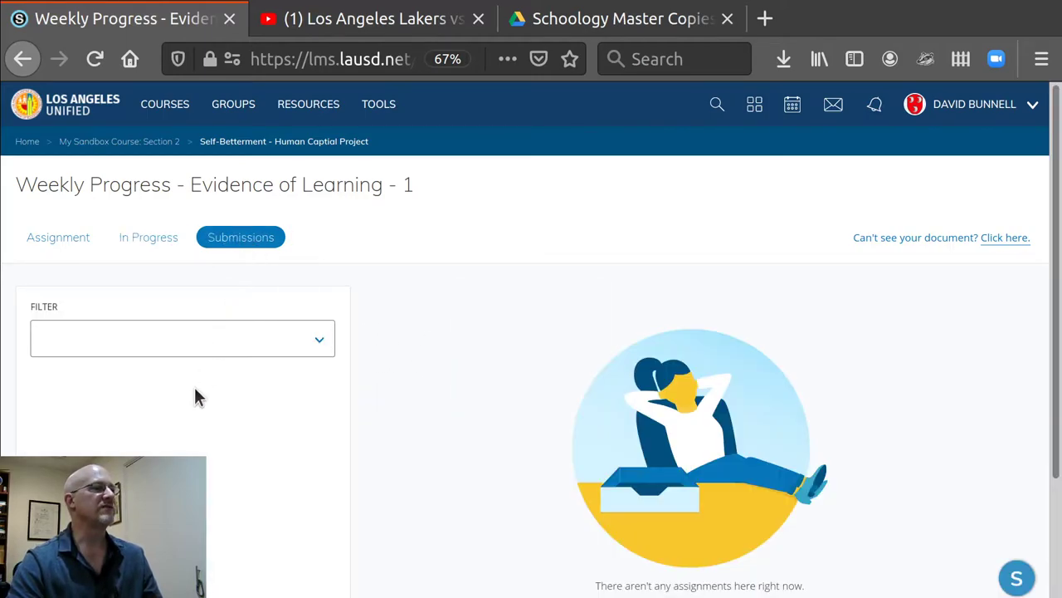
scroll(465, 329, down, 2)
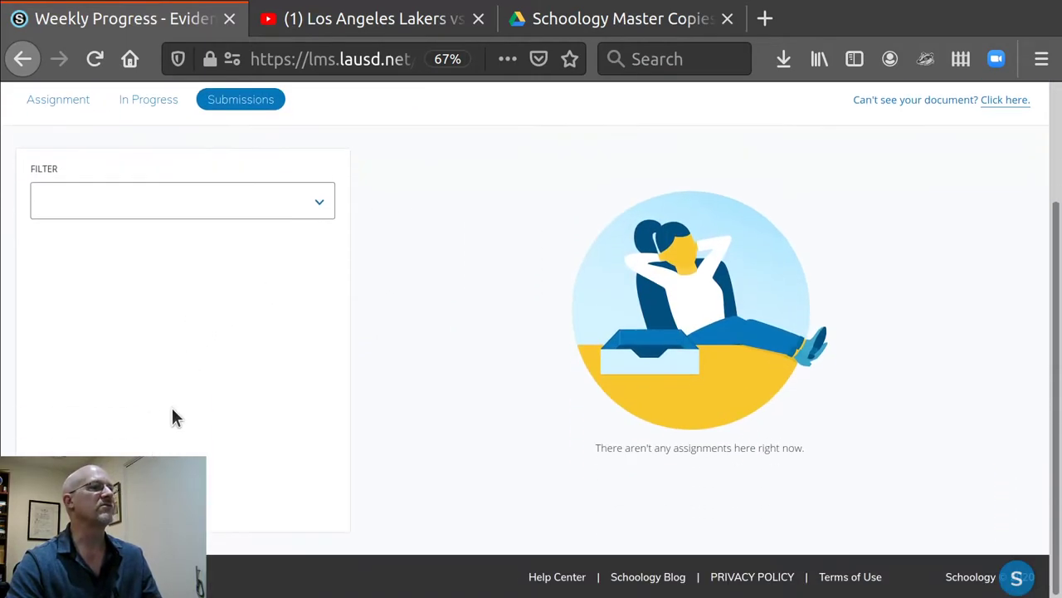
scroll(176, 415, up, 2)
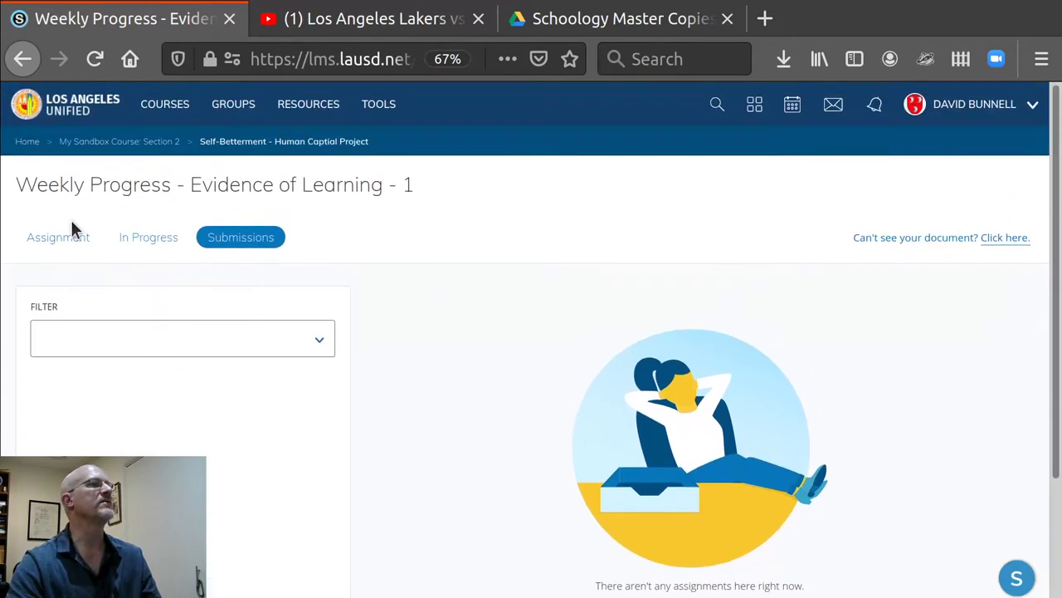
click(57, 238)
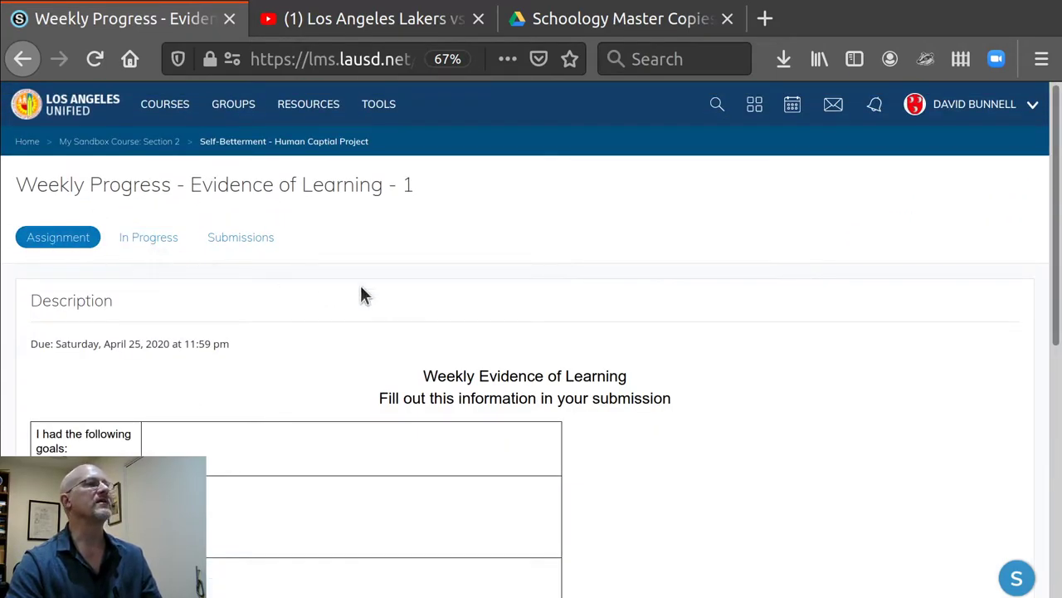
- Go back to the sandbox course materials and open the Self-Betterment project folder
click(145, 143)
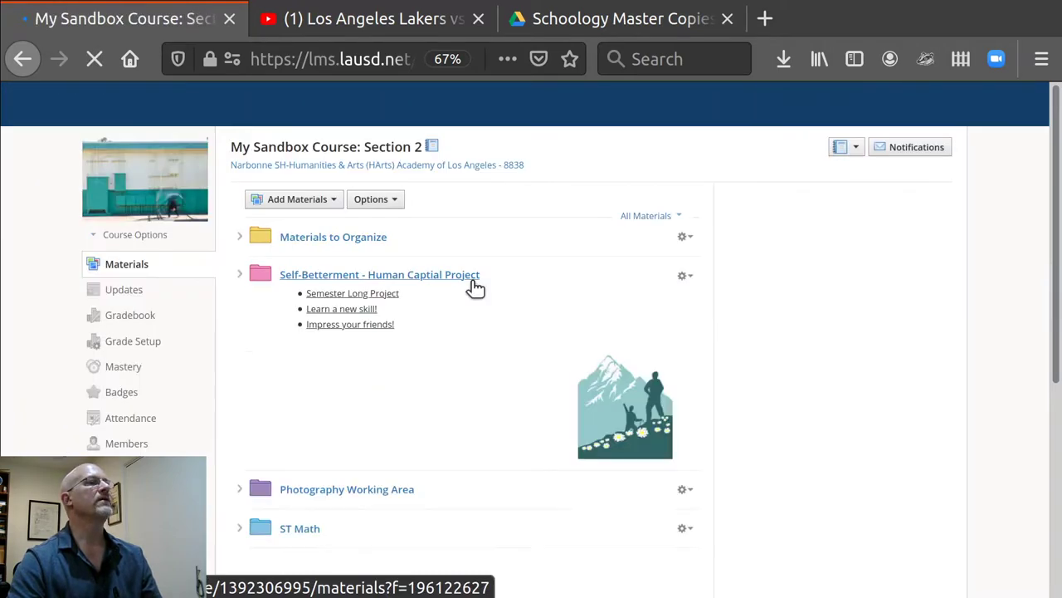
scroll(526, 340, down, 3)
scroll(482, 356, up, 2)
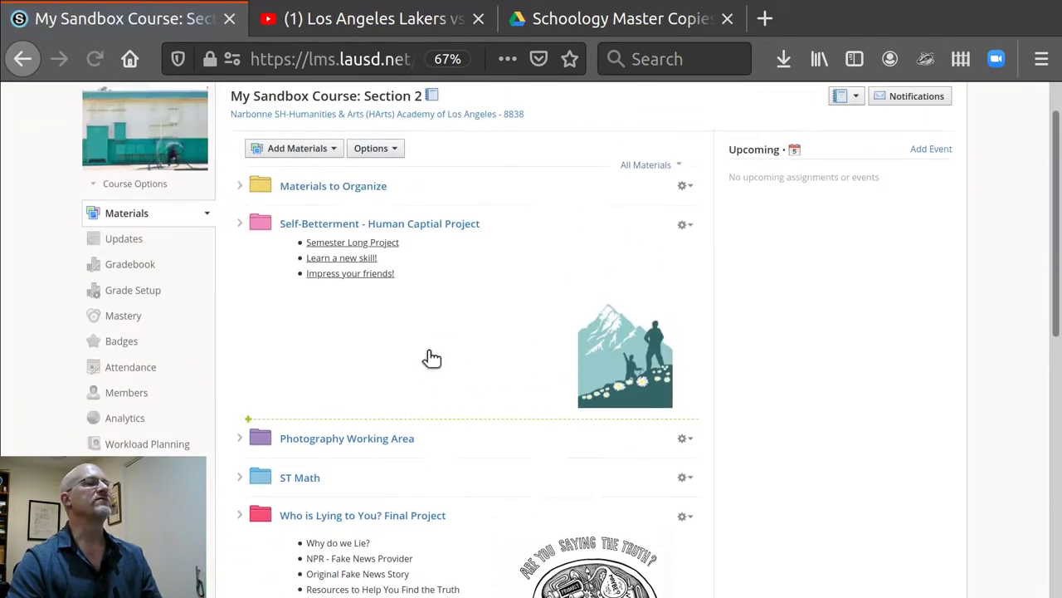
scroll(381, 344, up, 1)
click(339, 281)
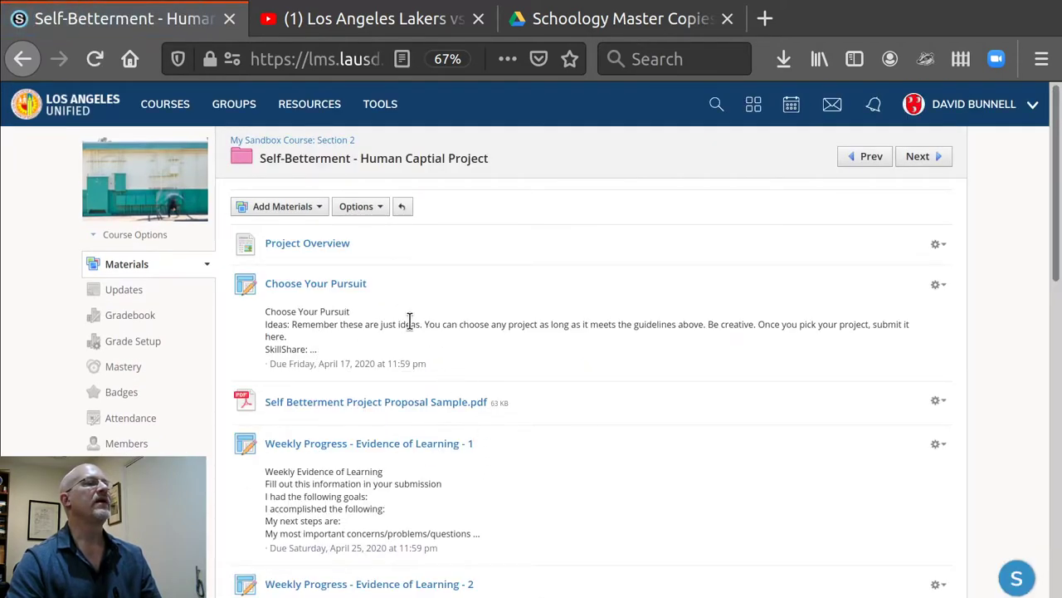
- Review Choose Your Pursuit's edit form, then cancel without changes
click(936, 283)
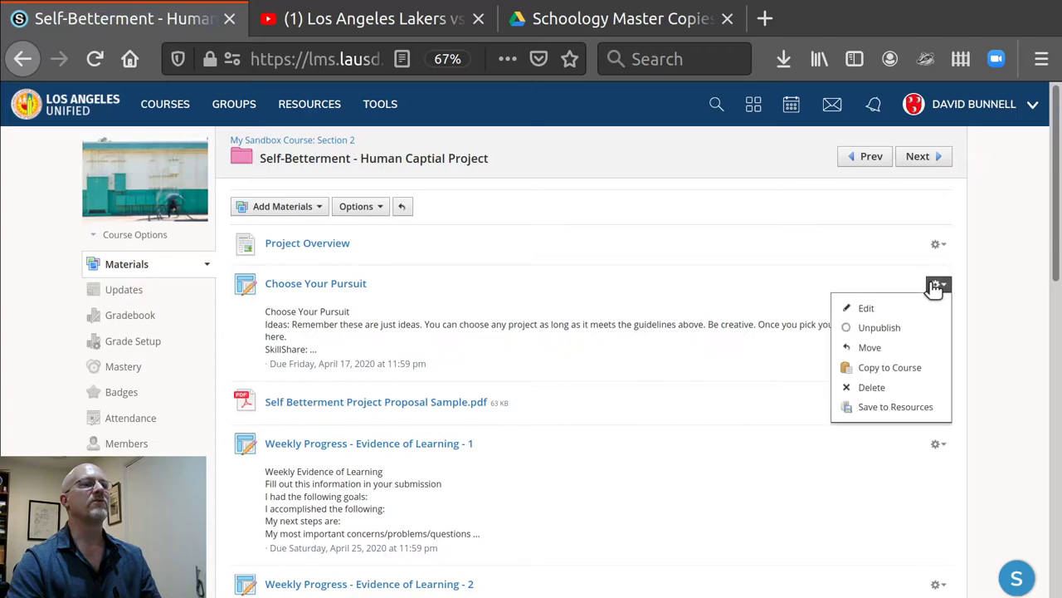
click(863, 309)
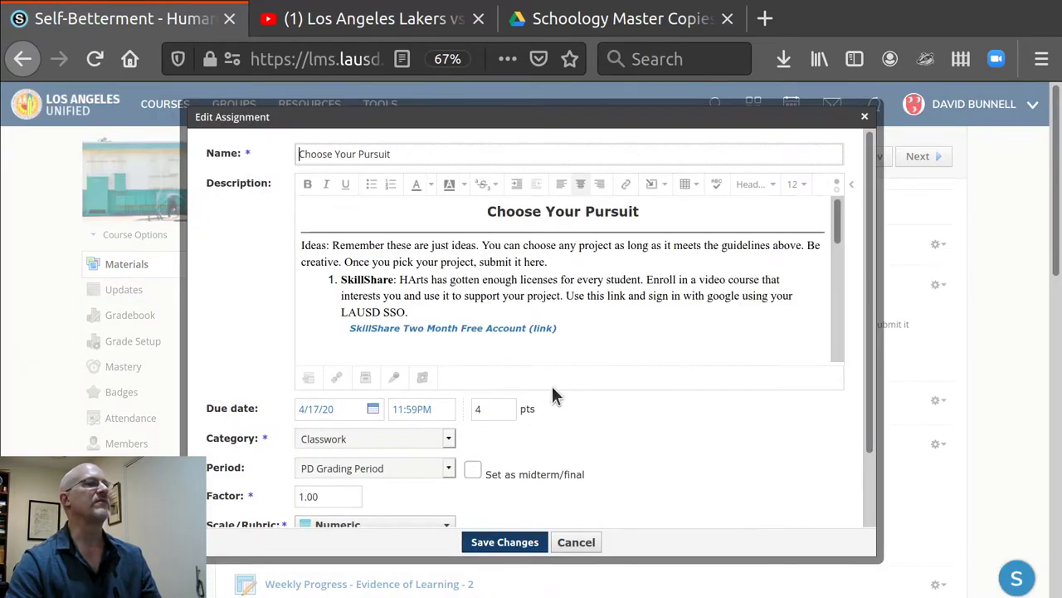
scroll(706, 301, down, 5)
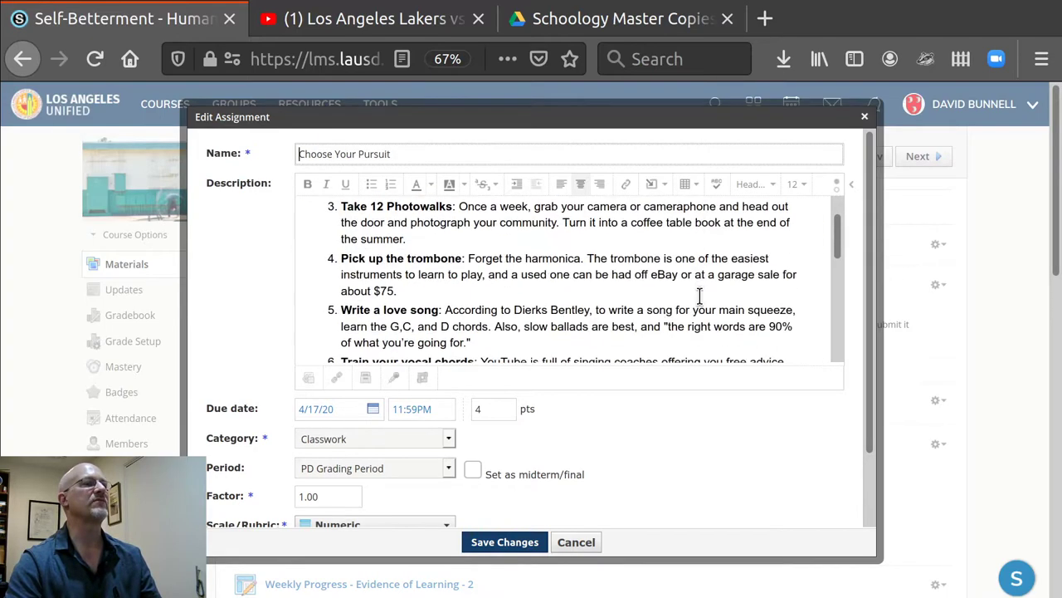
scroll(697, 294, up, 4)
scroll(694, 291, up, 2)
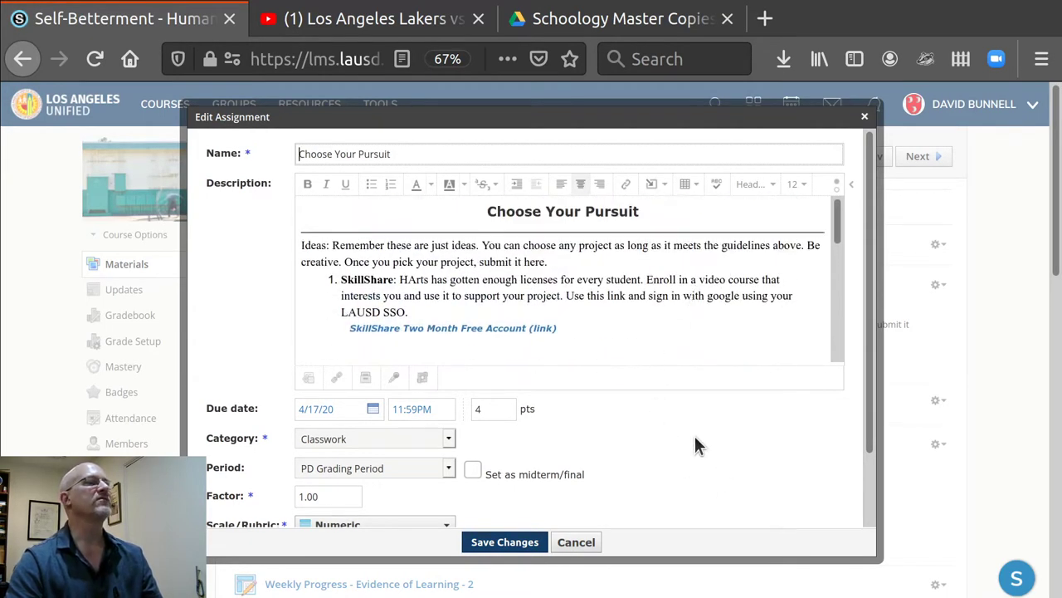
scroll(655, 434, down, 2)
scroll(624, 441, up, 2)
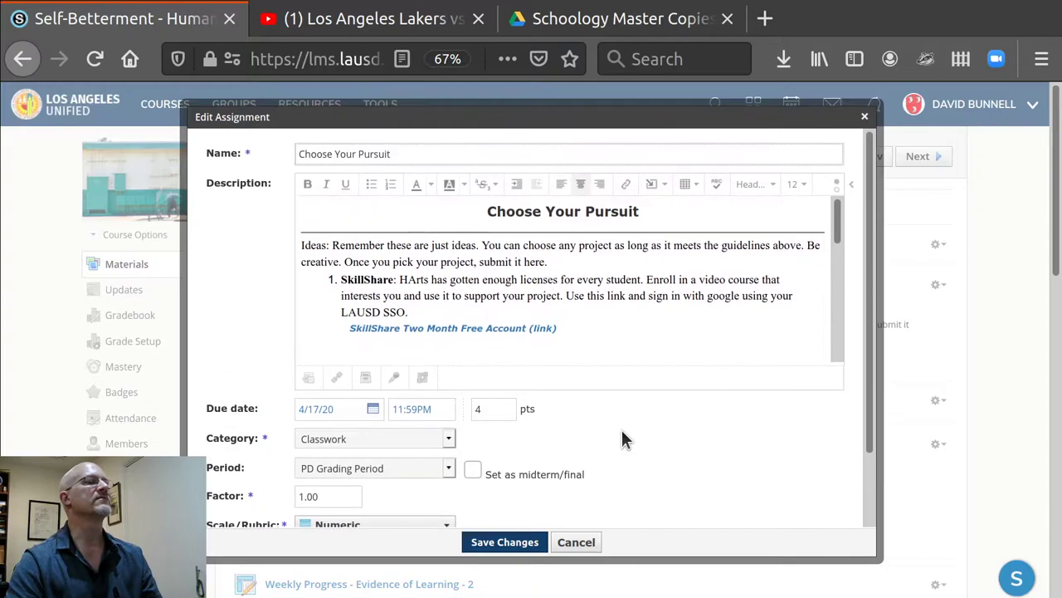
click(578, 542)
scroll(403, 481, down, 3)
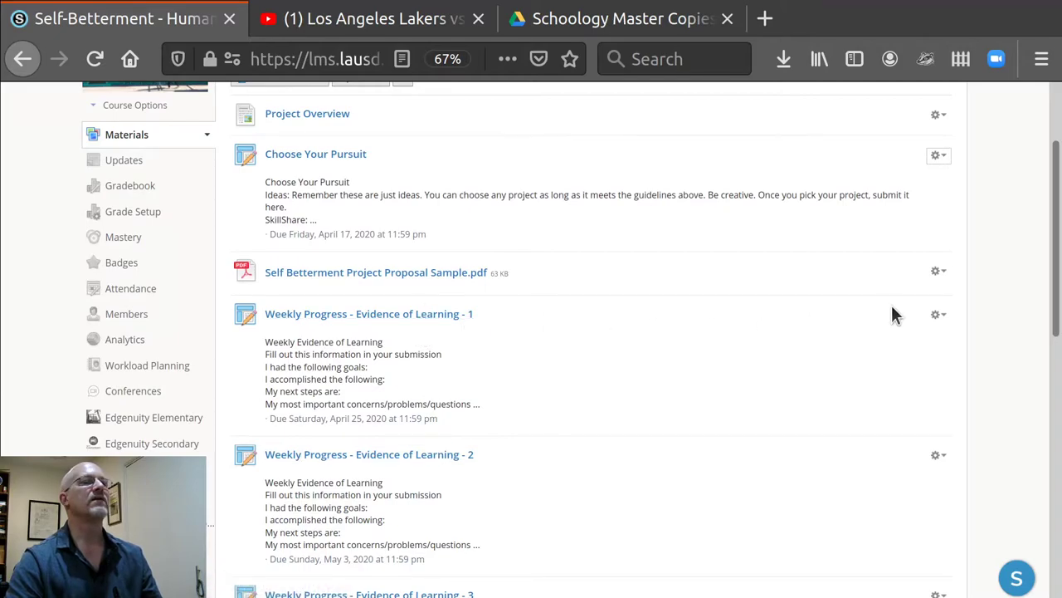
click(937, 314)
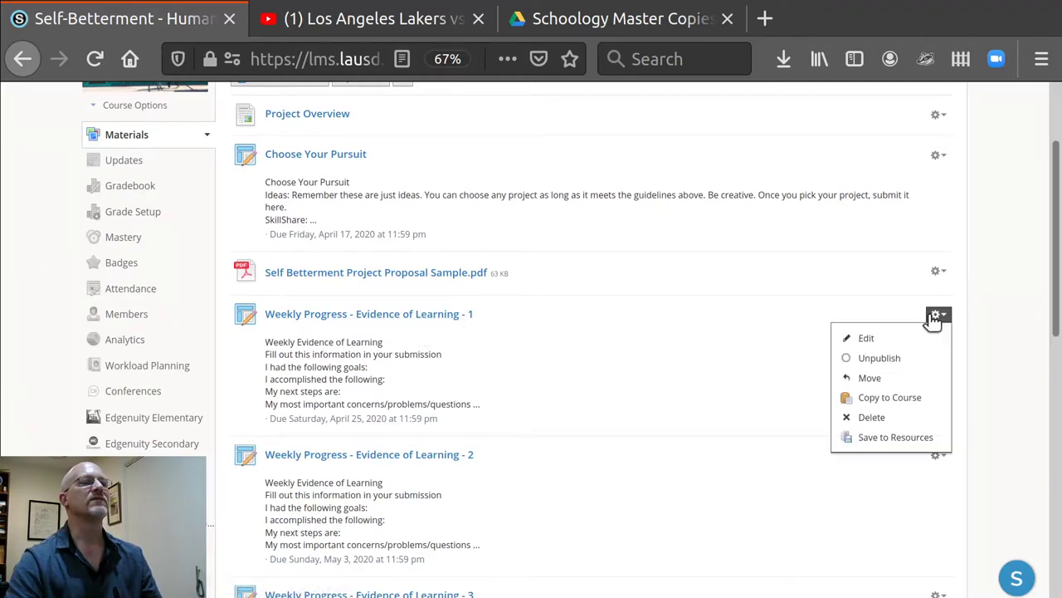
click(864, 341)
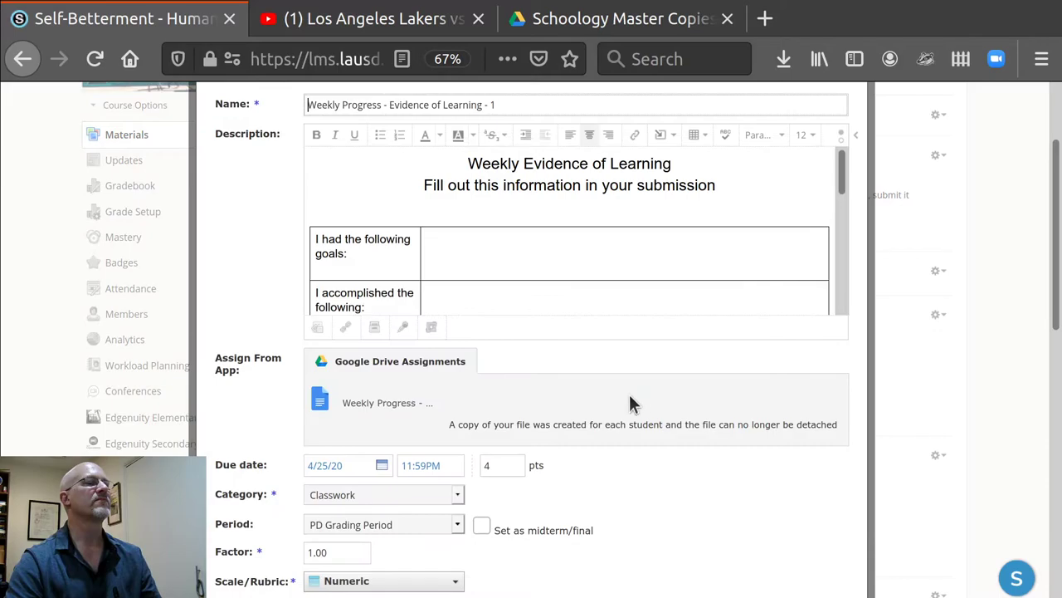
scroll(629, 403, down, 3)
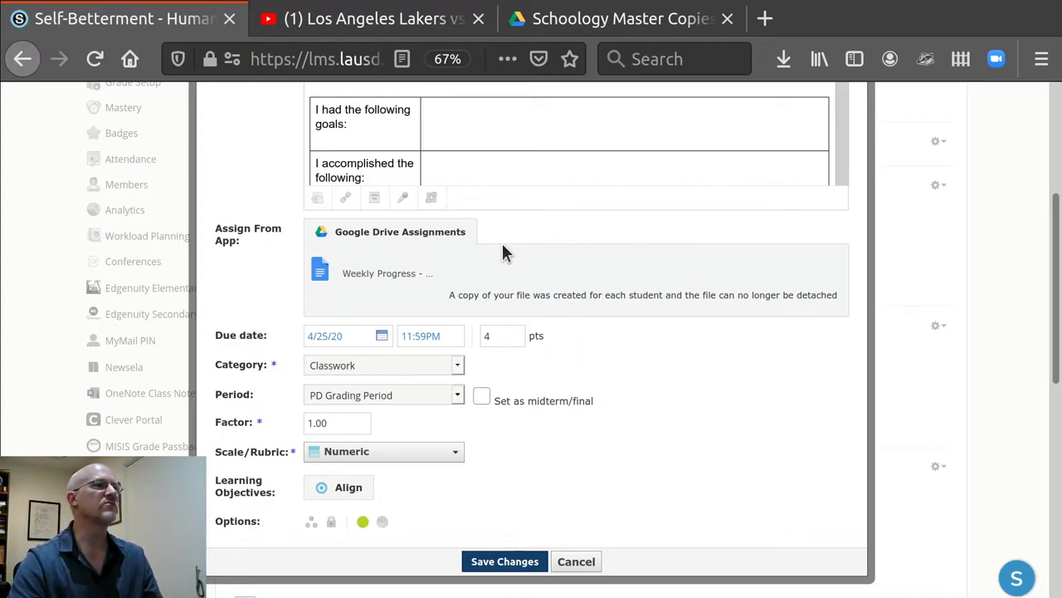
scroll(502, 253, up, 5)
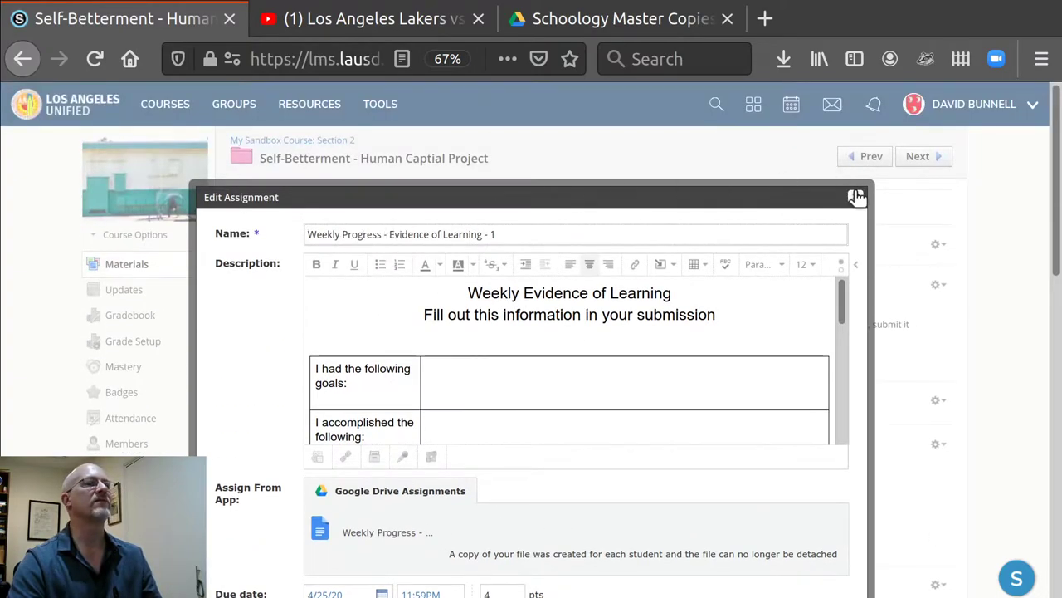
click(858, 197)
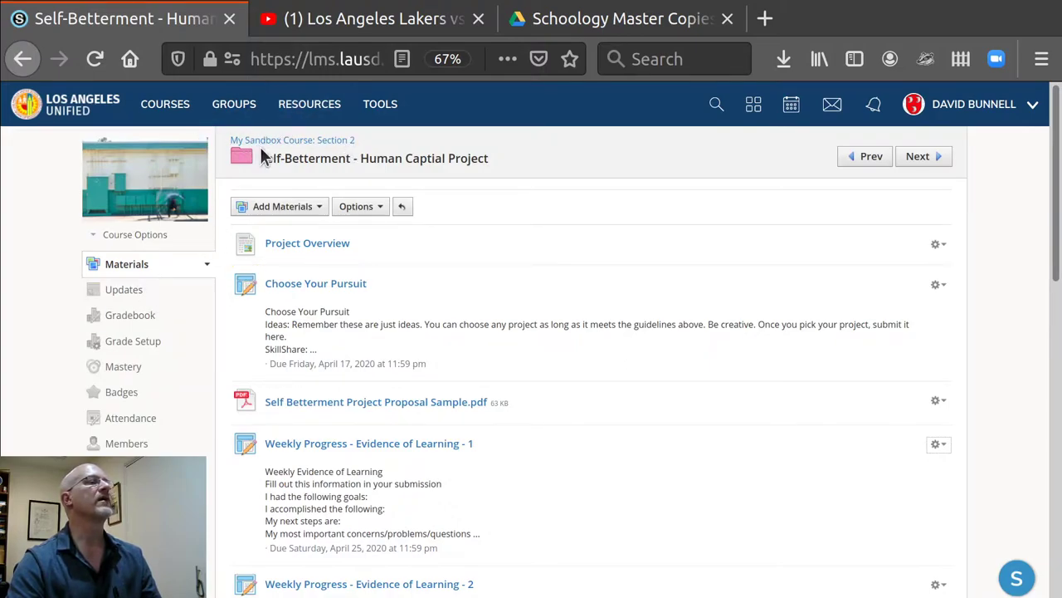
- Open the Comparison Activity assignment inside the Who is Lying to You? Final Project folder
click(278, 140)
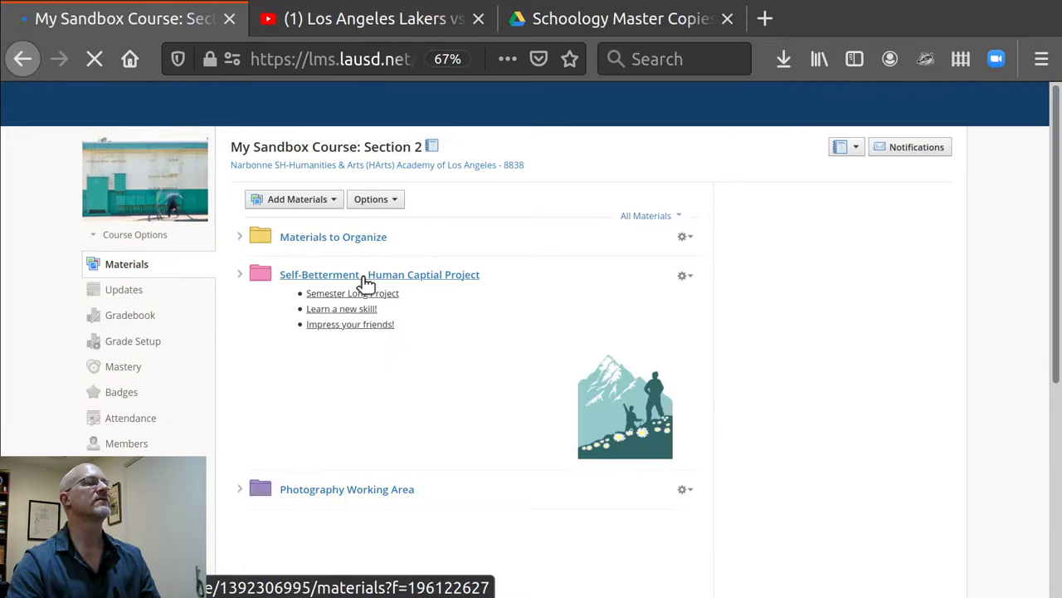
scroll(452, 498, down, 5)
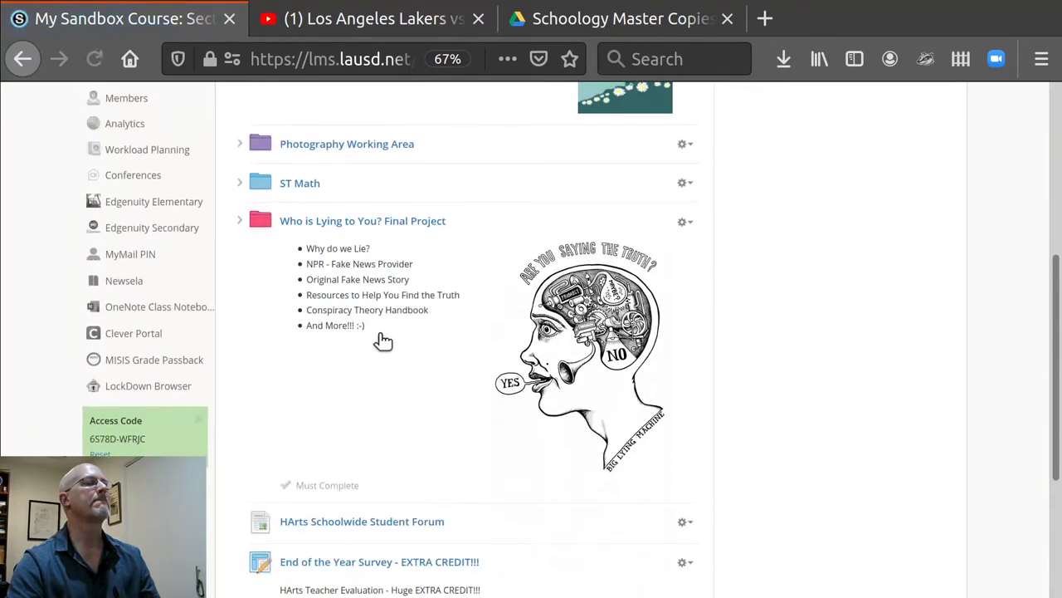
click(357, 223)
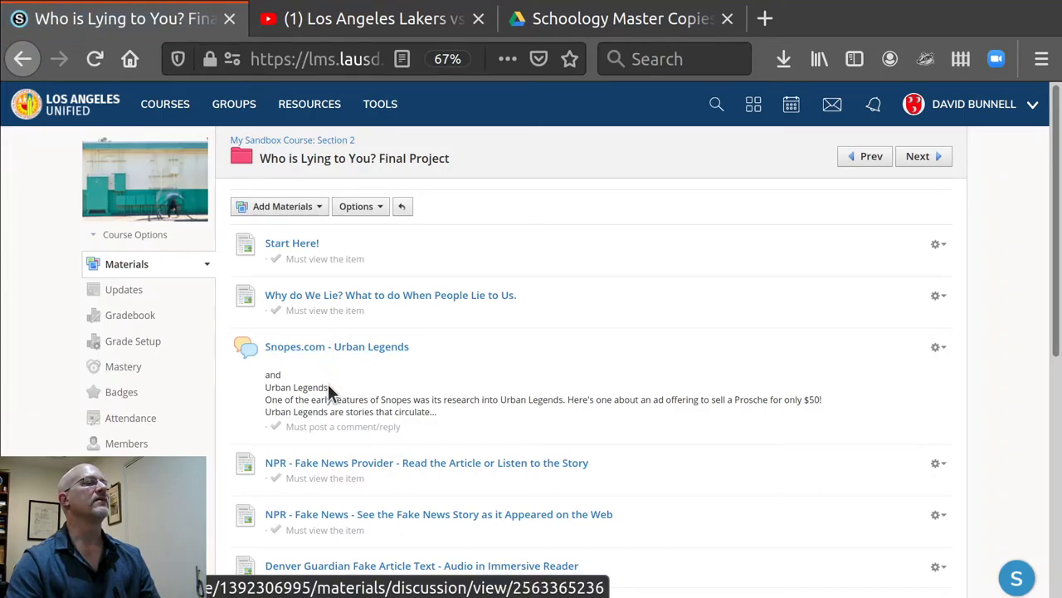
scroll(328, 390, down, 4)
click(331, 412)
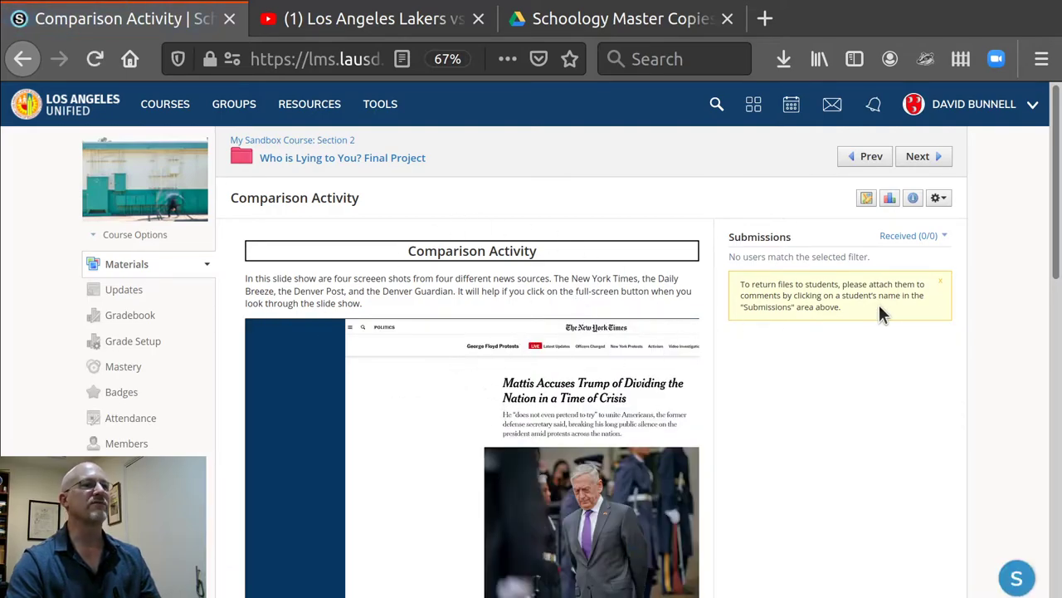
- Open Comparison Activity's Edit Assignment form showing Classwork category, 4 points, and Mastery Grading
click(937, 200)
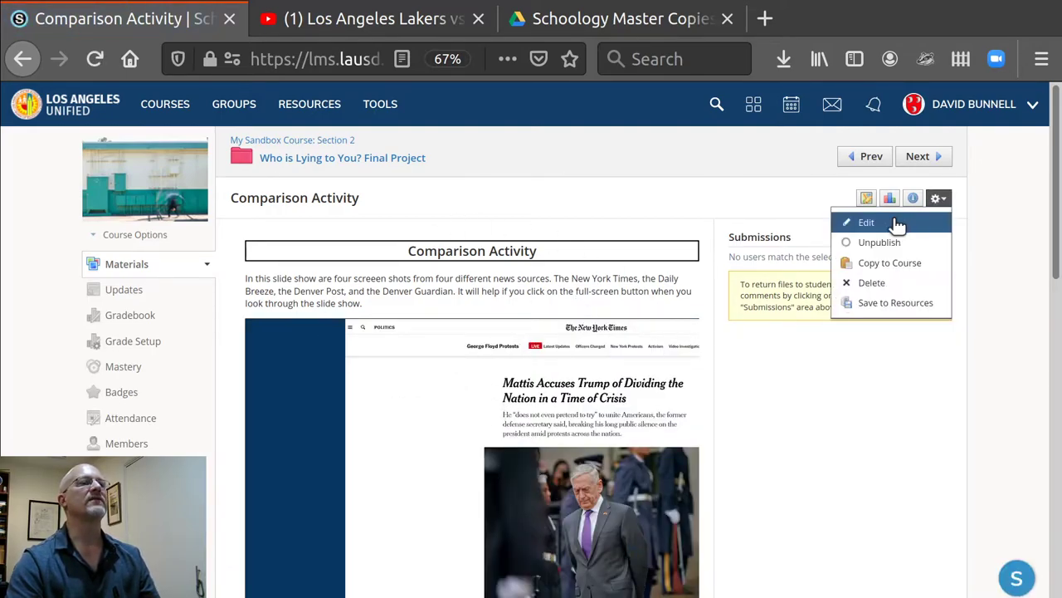
click(867, 223)
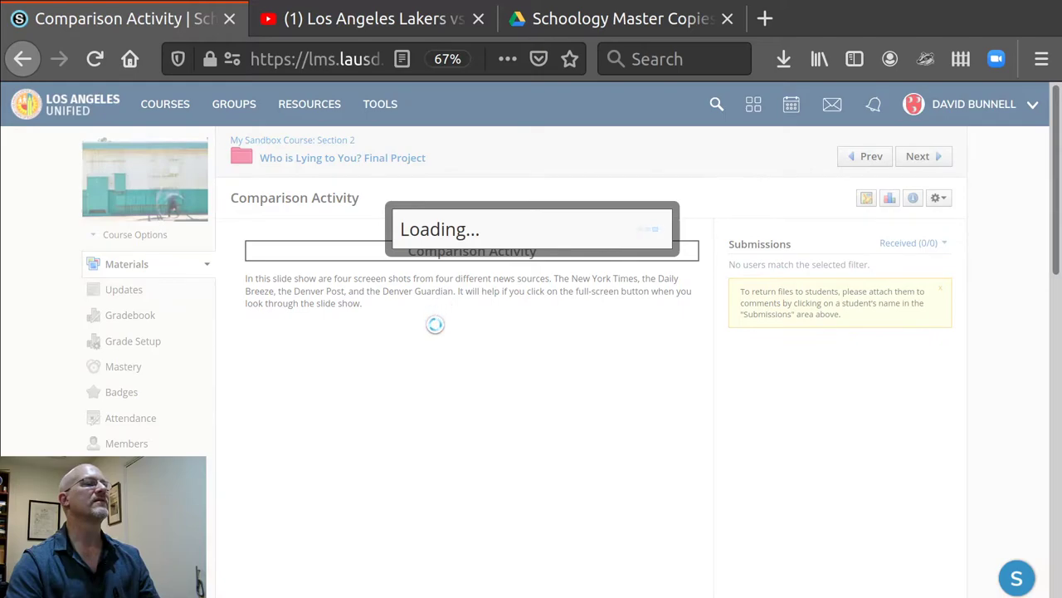
scroll(404, 363, down, 3)
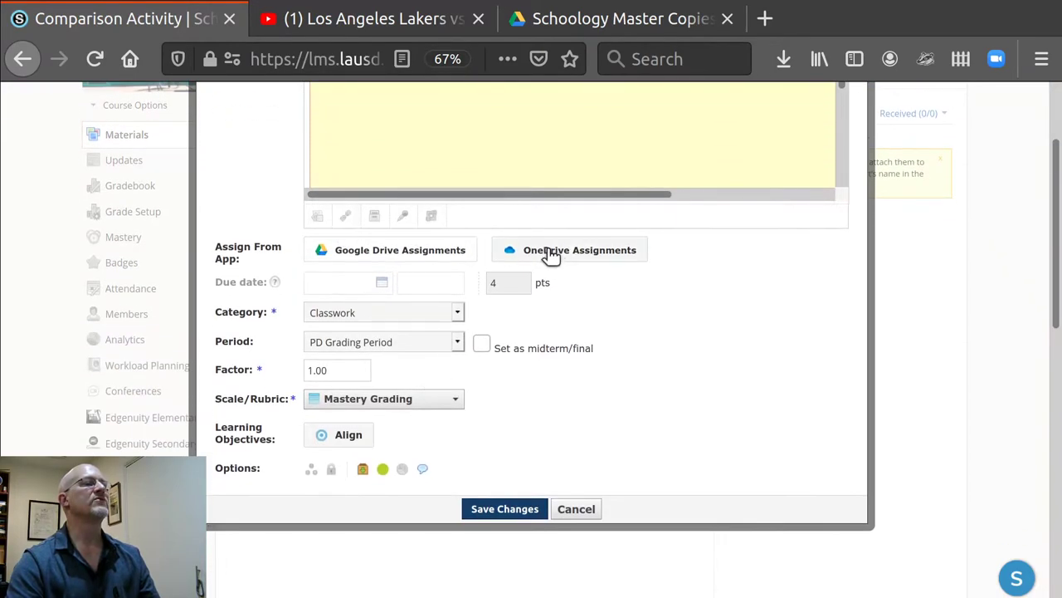
scroll(581, 332, up, 3)
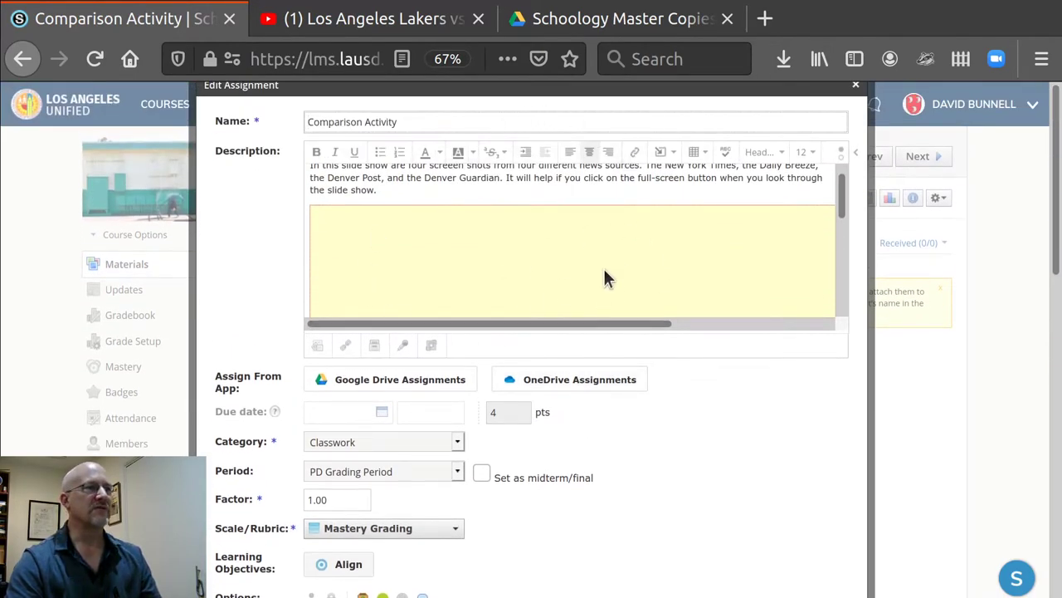
- Browse the Google Drive picker to Schoology Master Copies > P2 Filmmaking
click(374, 385)
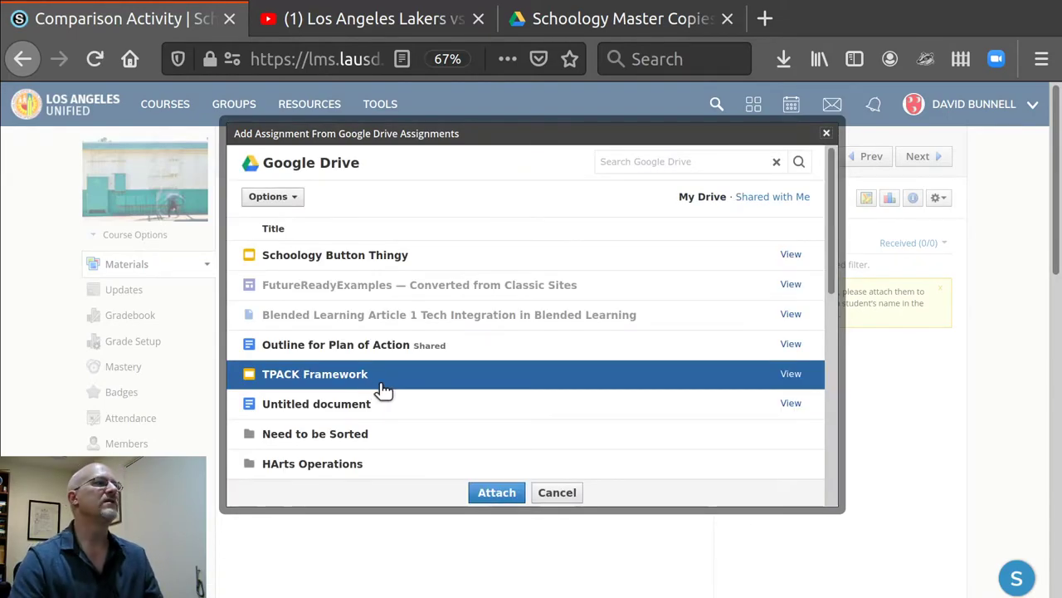
scroll(404, 352, down, 5)
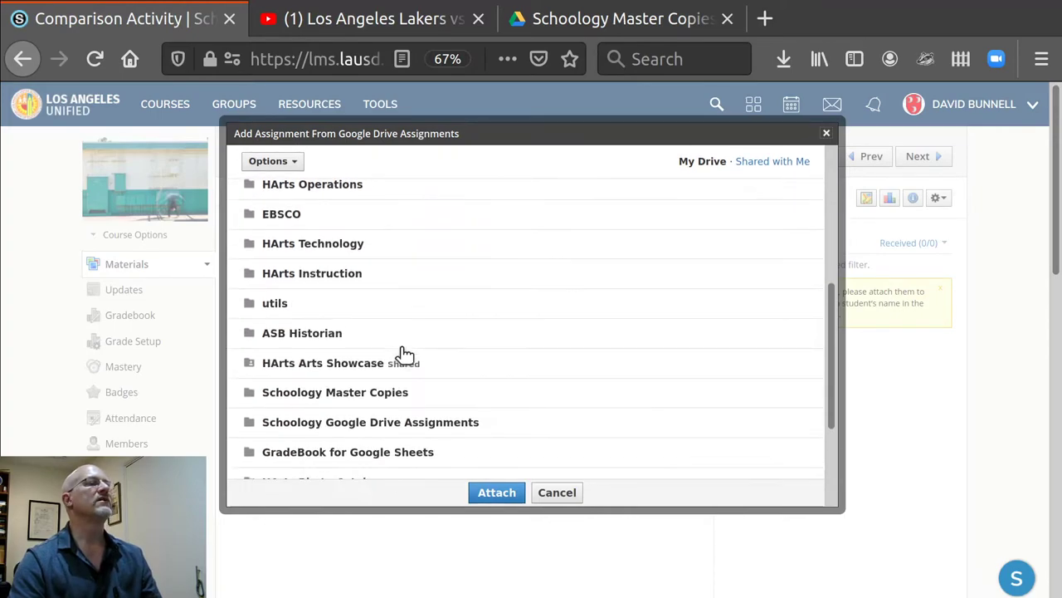
scroll(403, 352, down, 2)
click(340, 333)
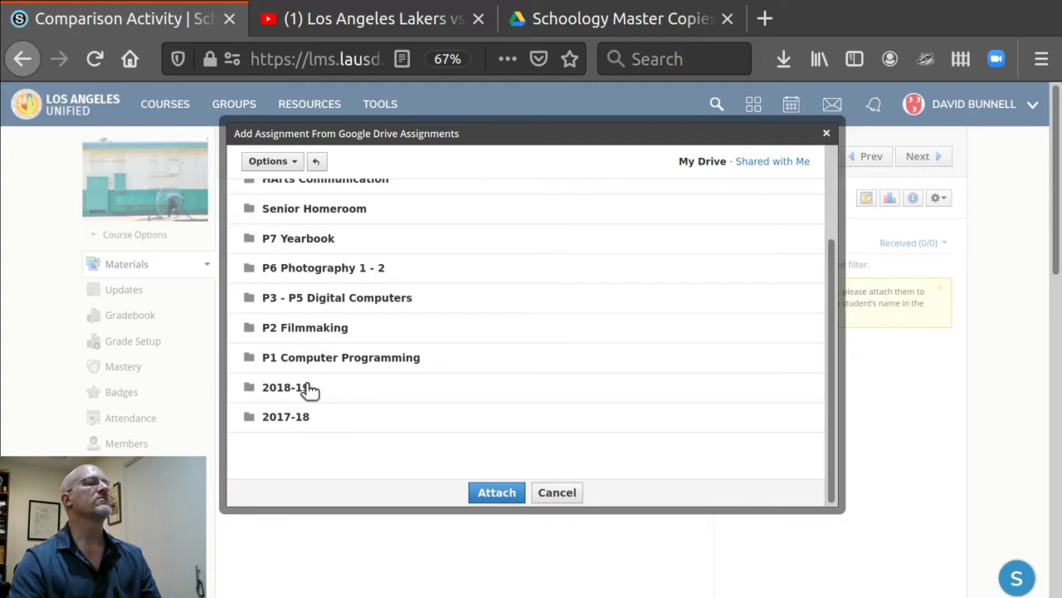
click(310, 328)
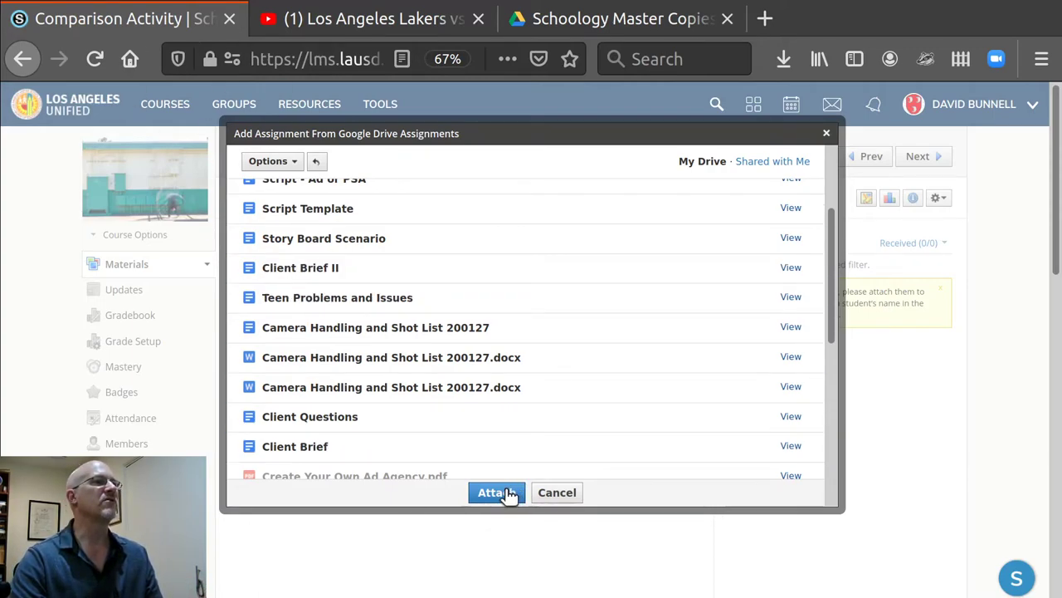
- Try attaching from P2 Filmmaking, dismiss the malformed content error, and cancel the edit
click(553, 493)
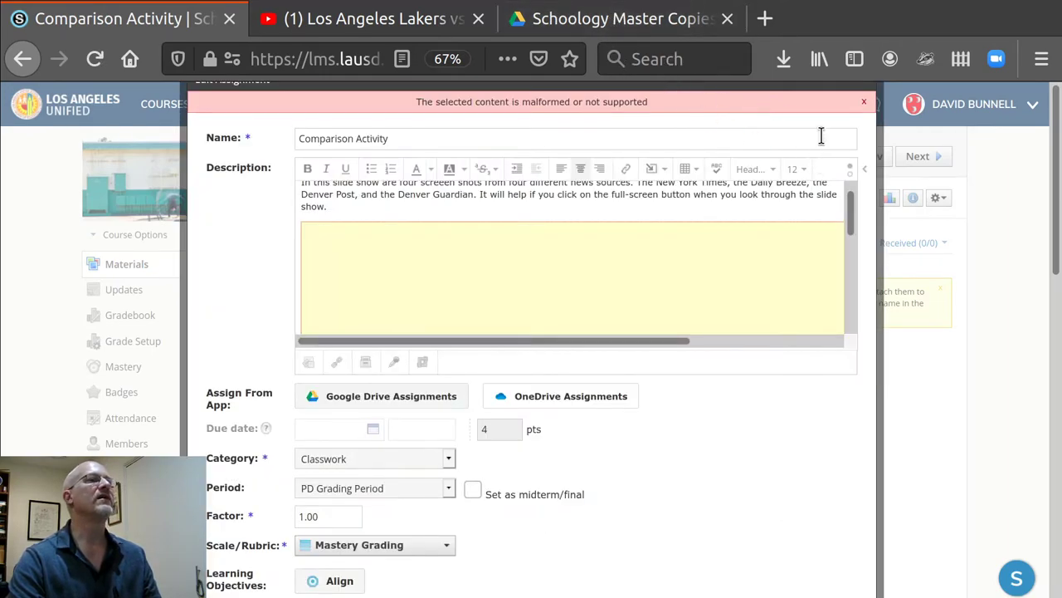
click(863, 102)
scroll(738, 496, down, 5)
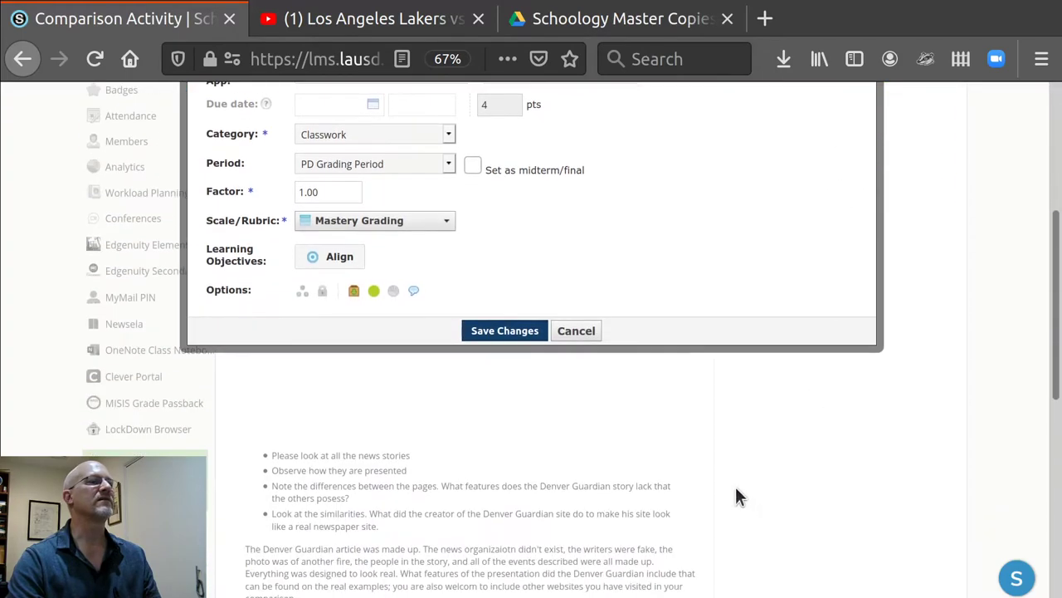
click(570, 329)
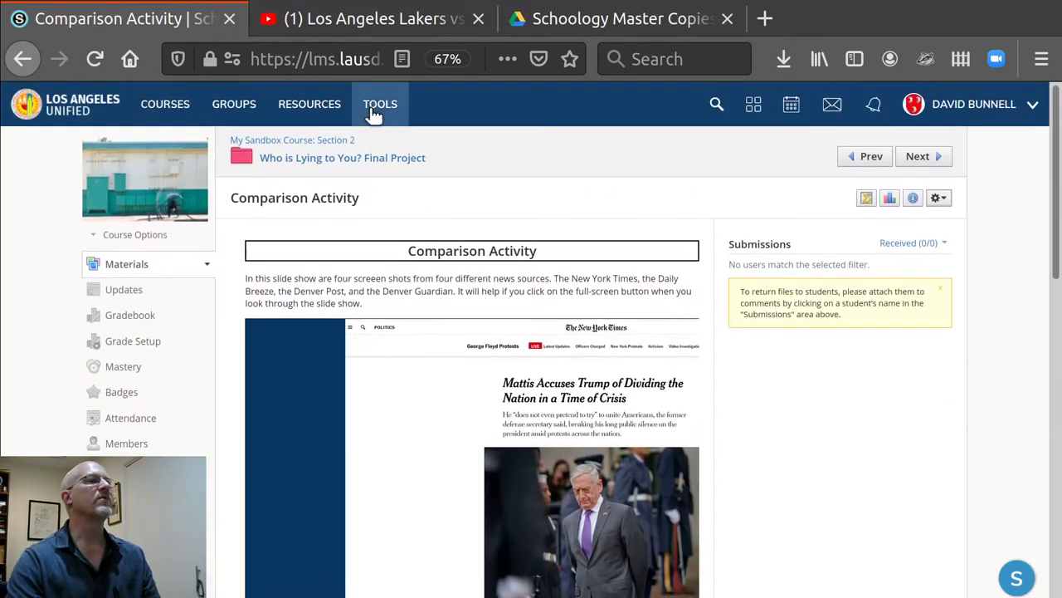
- In Google Drive, go up to My Drive and open the Schoology Master Copies folder
click(600, 27)
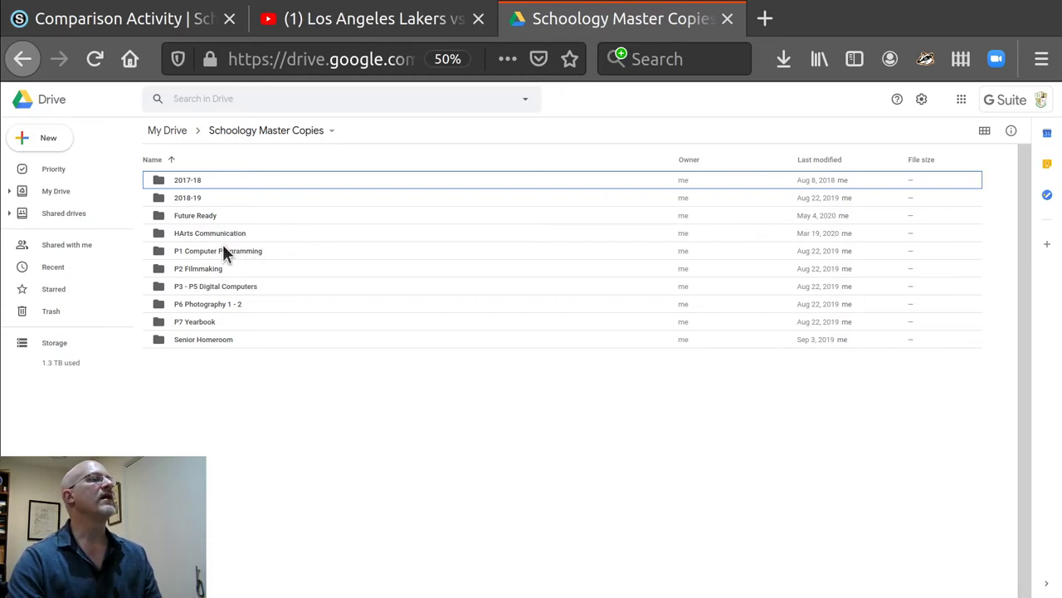
click(246, 136)
click(171, 132)
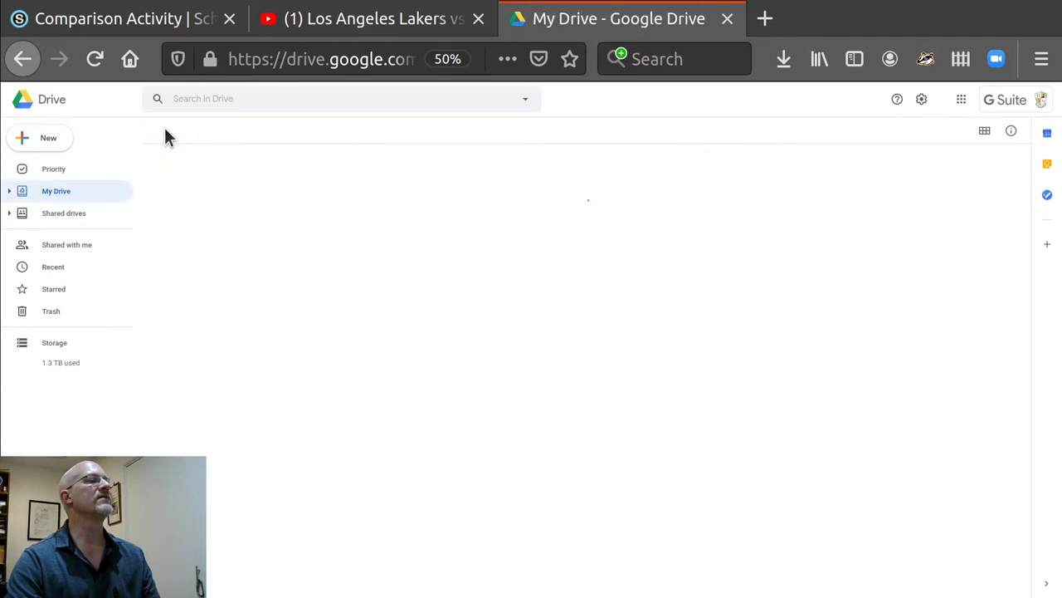
scroll(283, 385, down, 2)
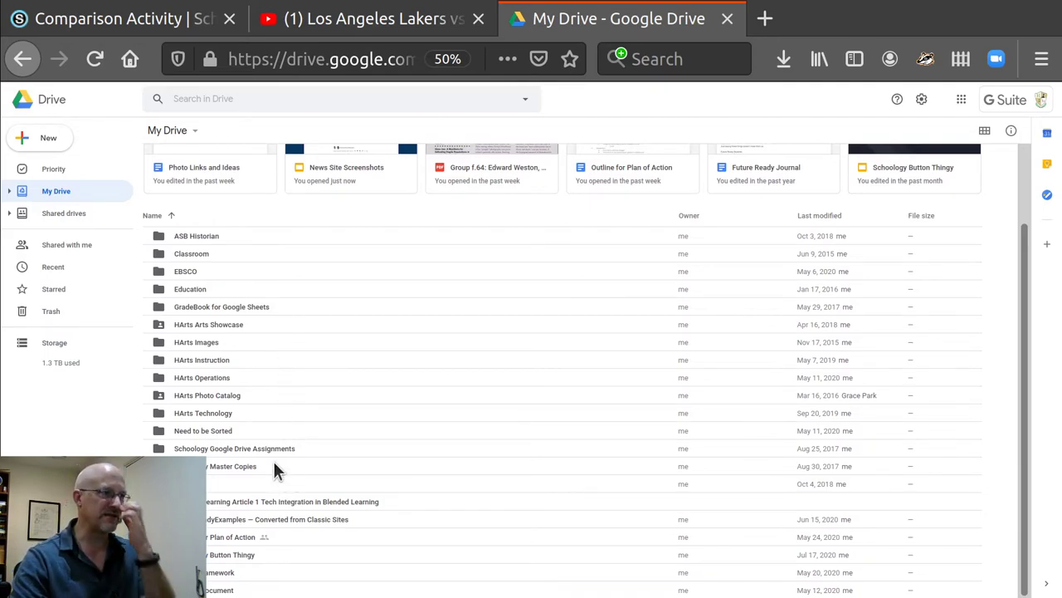
scroll(265, 444, up, 2)
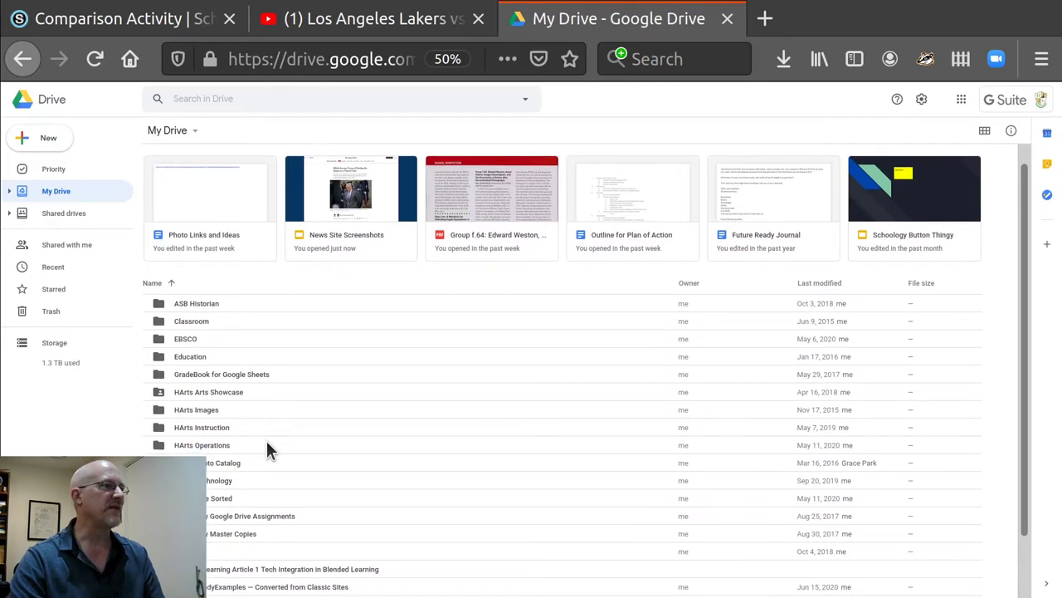
scroll(263, 407, down, 2)
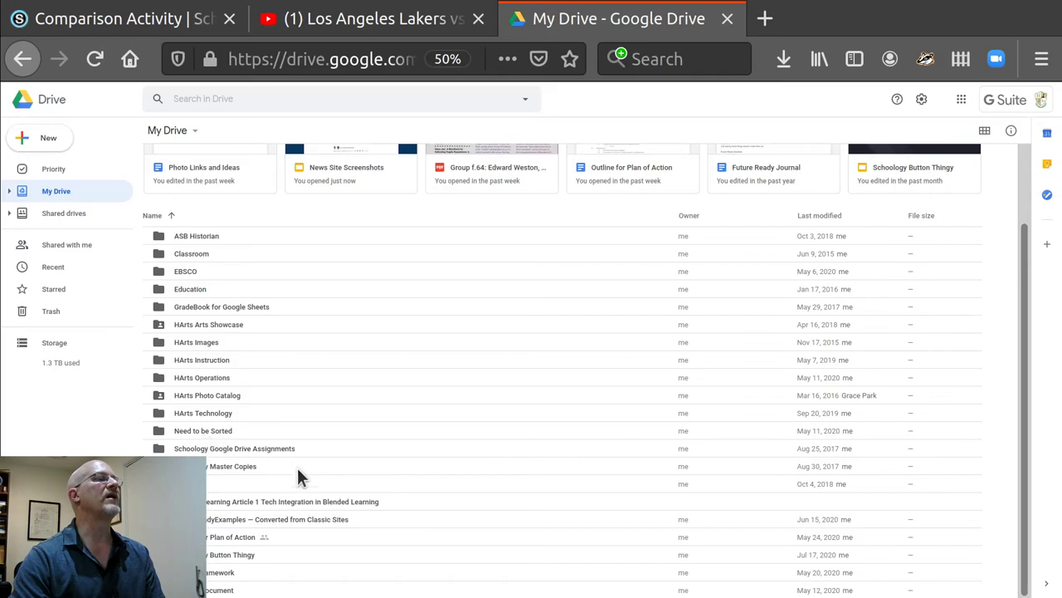
double_click(231, 466)
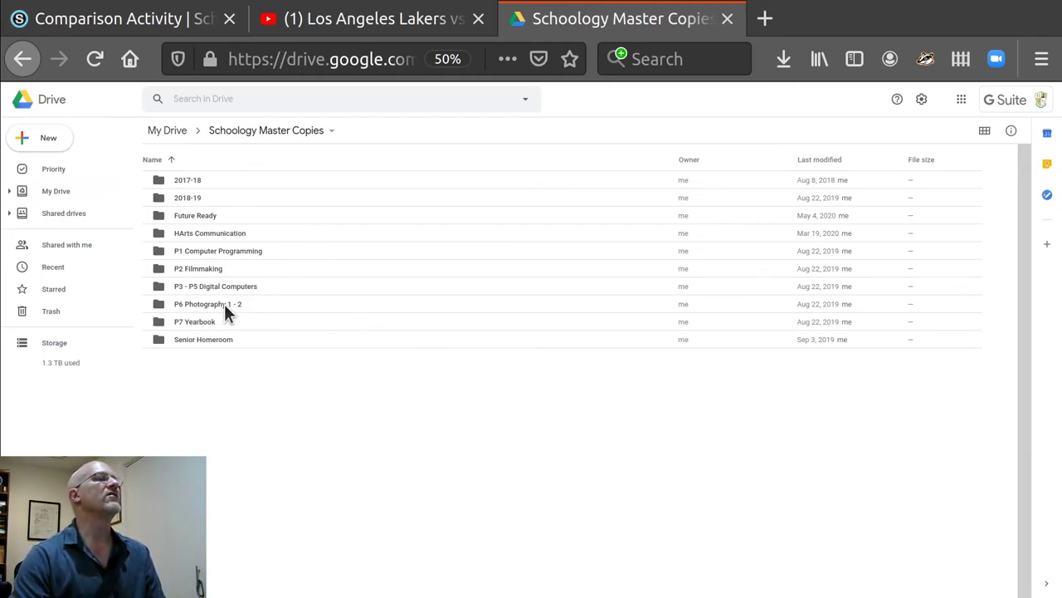
- Open P2 Filmmaking and twice start, then cancel, a new folder there
double_click(199, 268)
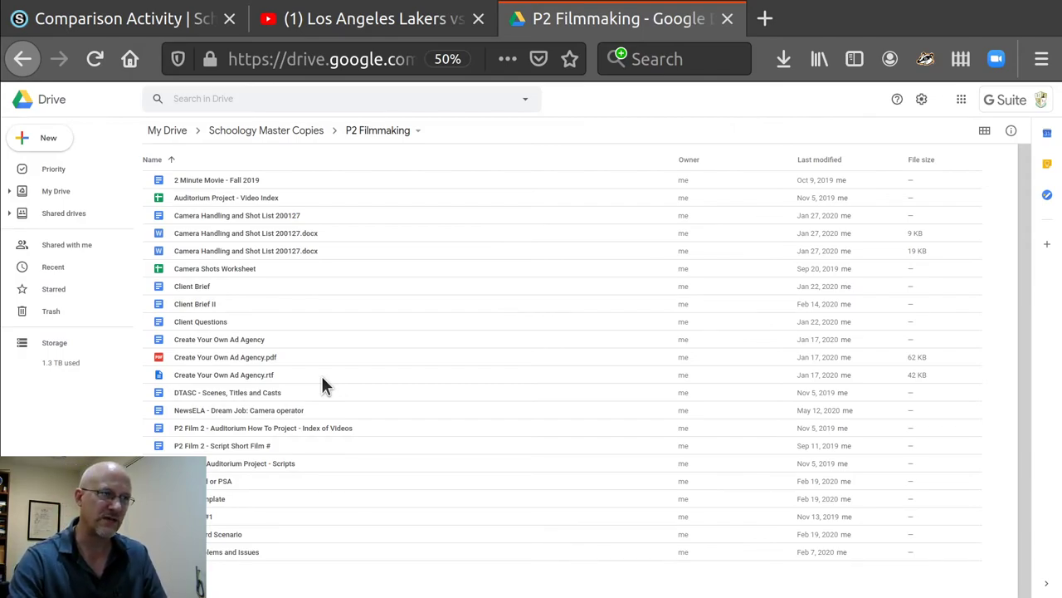
click(25, 138)
click(38, 148)
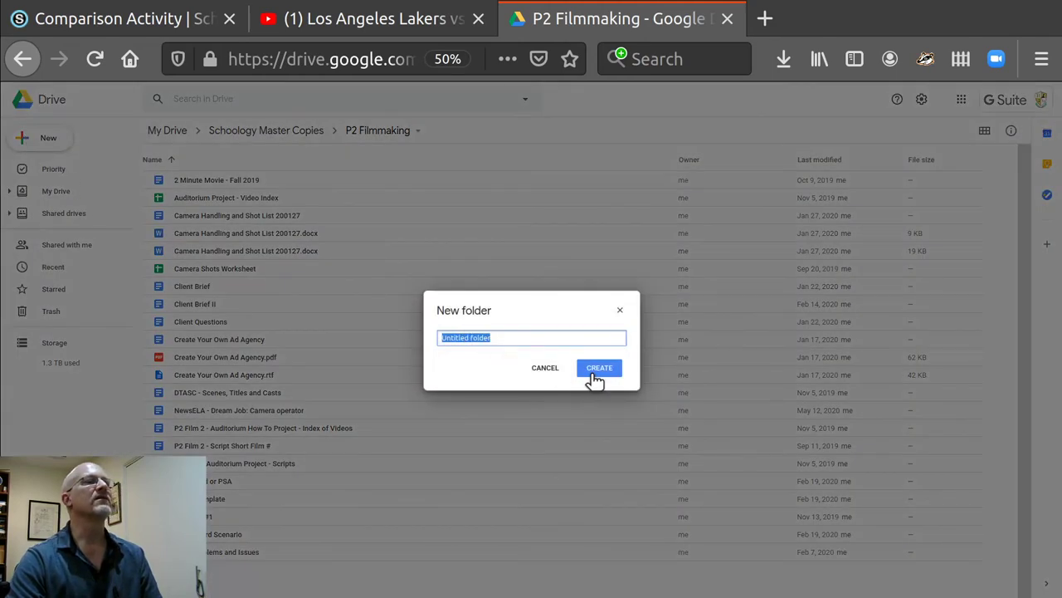
click(550, 370)
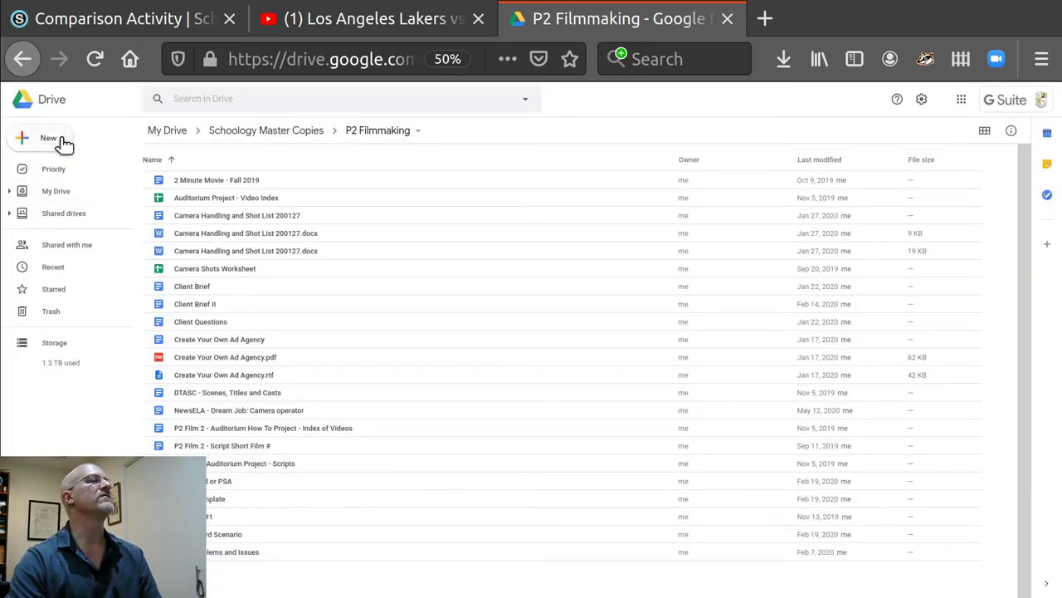
click(50, 140)
click(58, 146)
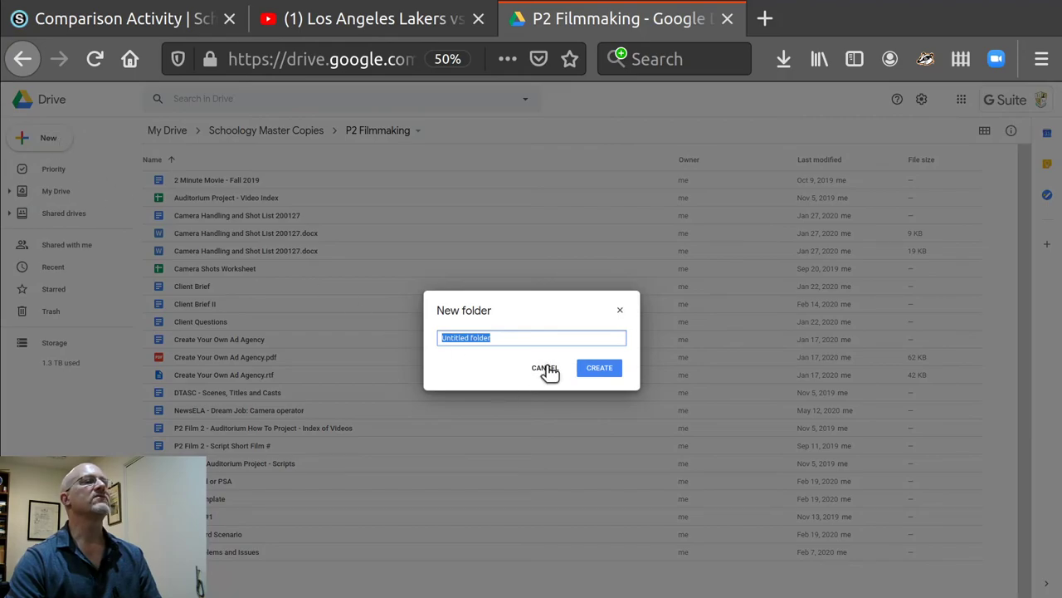
click(531, 372)
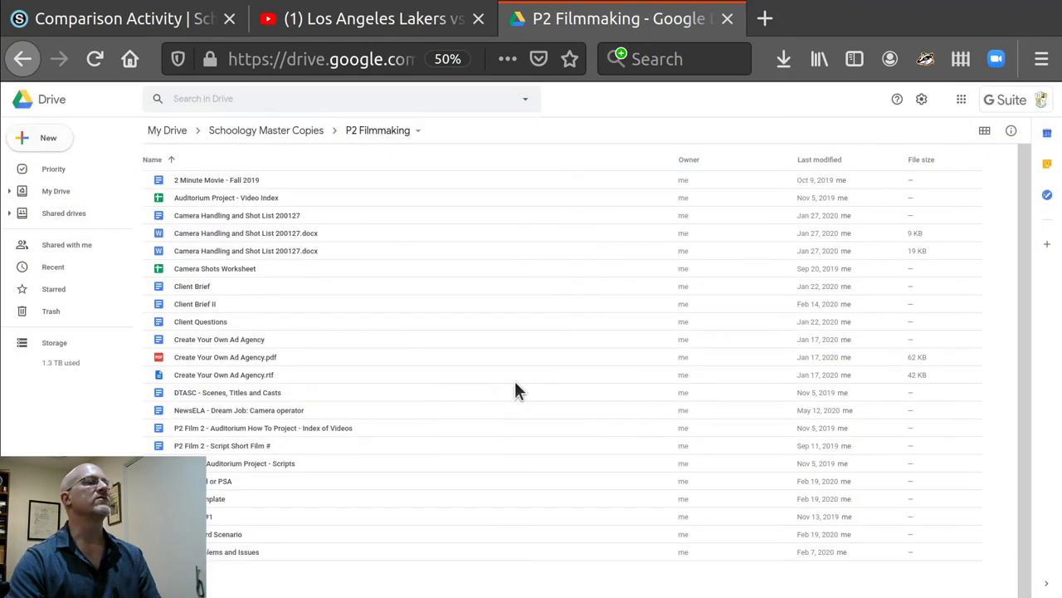
- Bring up the folder's right-click creation menu with Google Docs options, then dismiss it
right_click(249, 571)
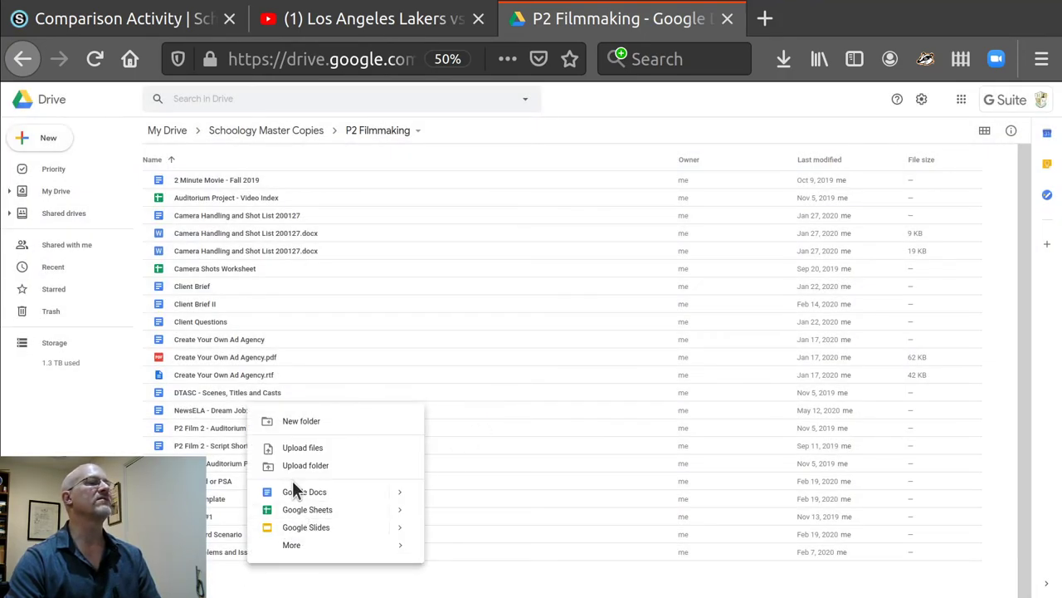
mouse_move(408, 498)
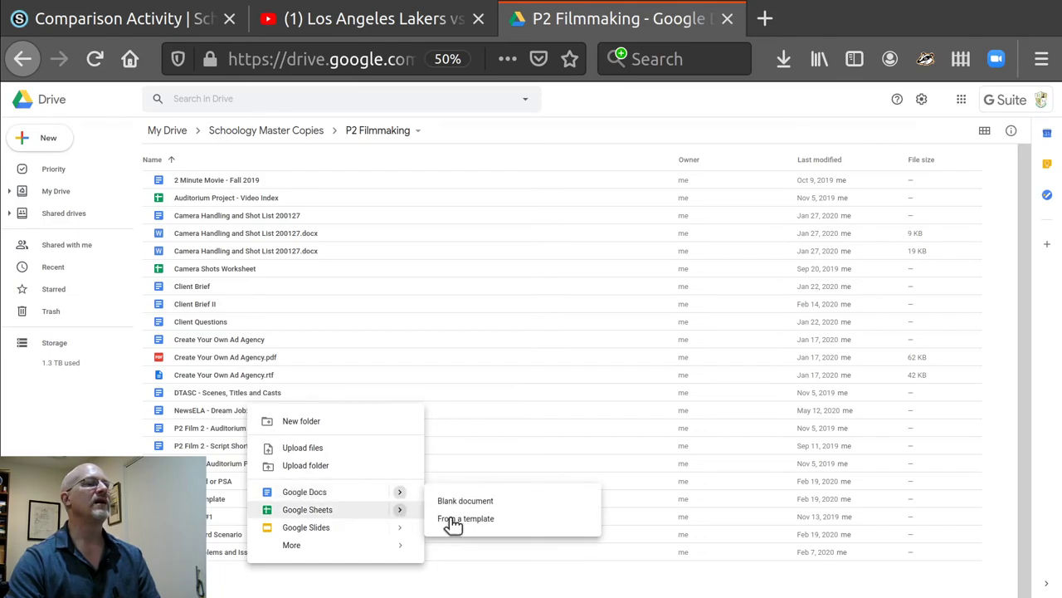
click(645, 466)
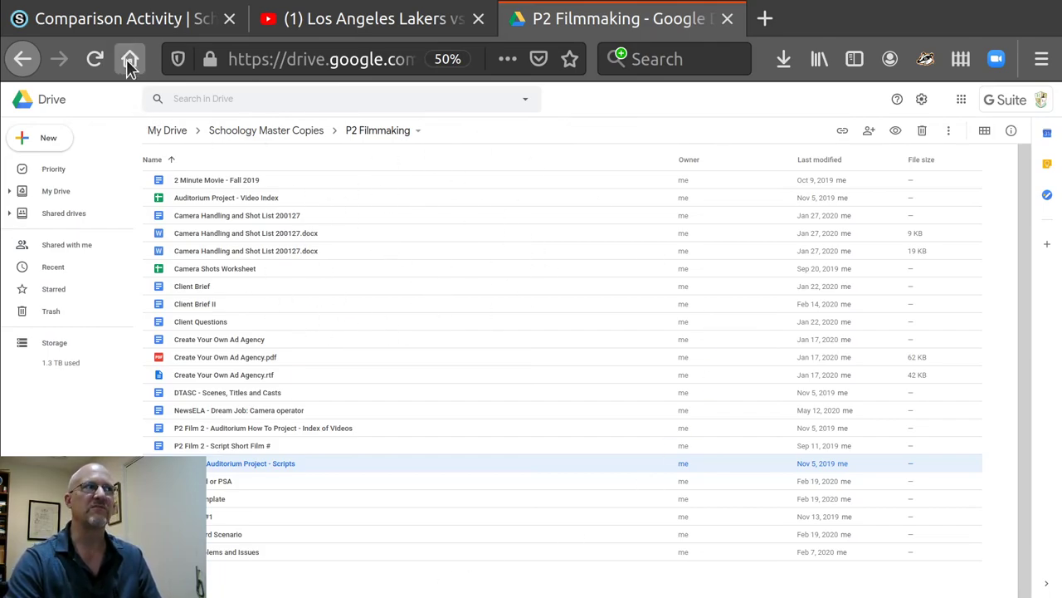
- Return to the Comparison Activity assignment in Schoology and bring its bullet-point instructions into view
click(112, 30)
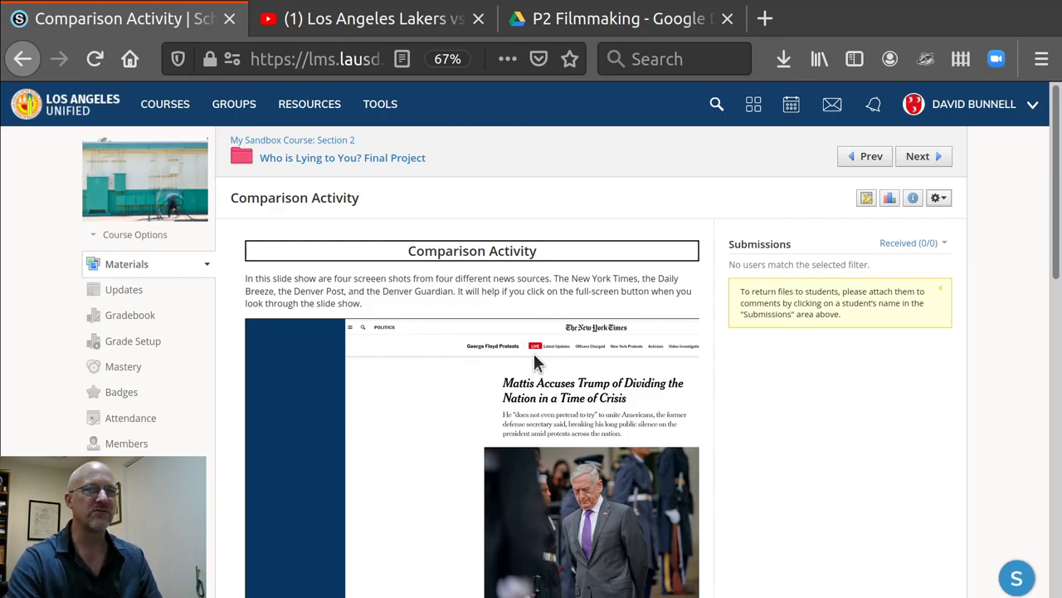
scroll(612, 371, down, 8)
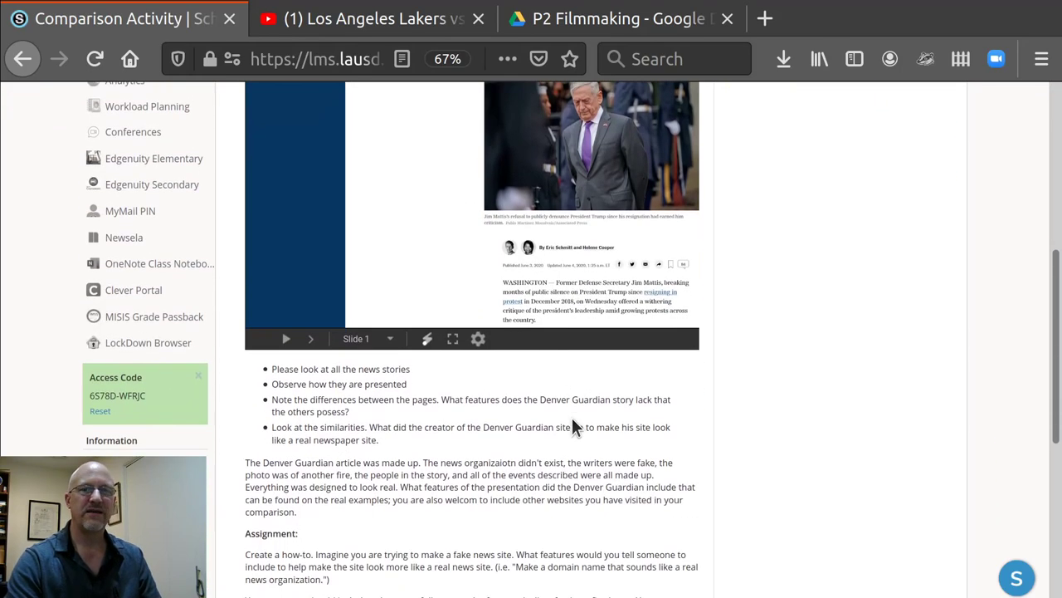